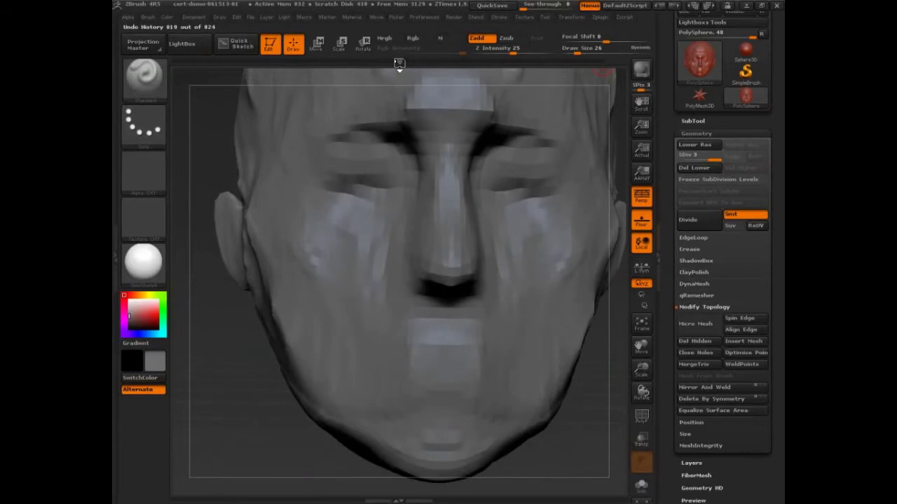
Step: Move through the undo history to choose the rough, blocked-in head as the state to work from
click(411, 63)
click(410, 63)
drag(411, 65, 414, 64)
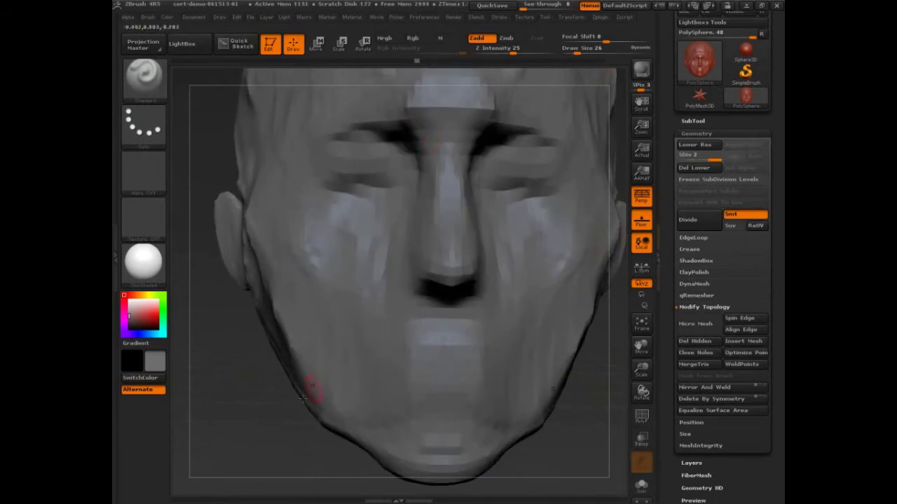
alt+drag(591, 431, 476, 341)
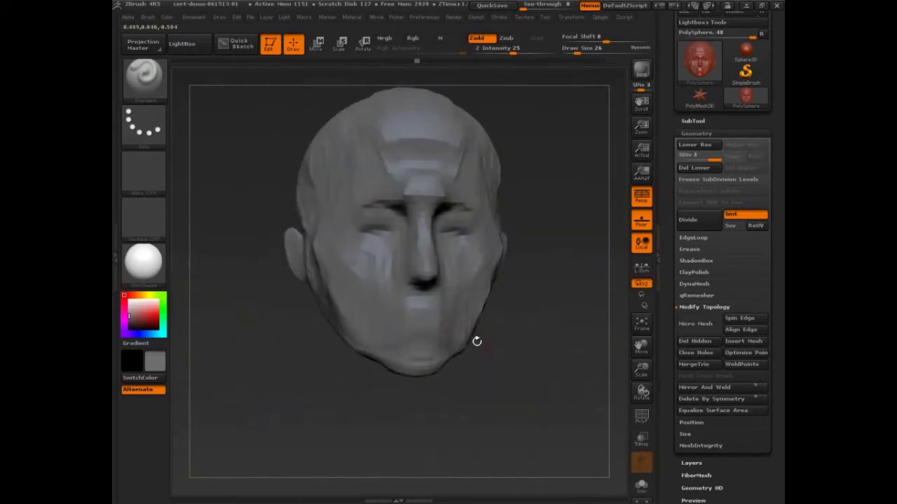
Step: Choose the ClayBuildup brush and divide the head mesh to subdivision level 4
click(145, 85)
click(240, 138)
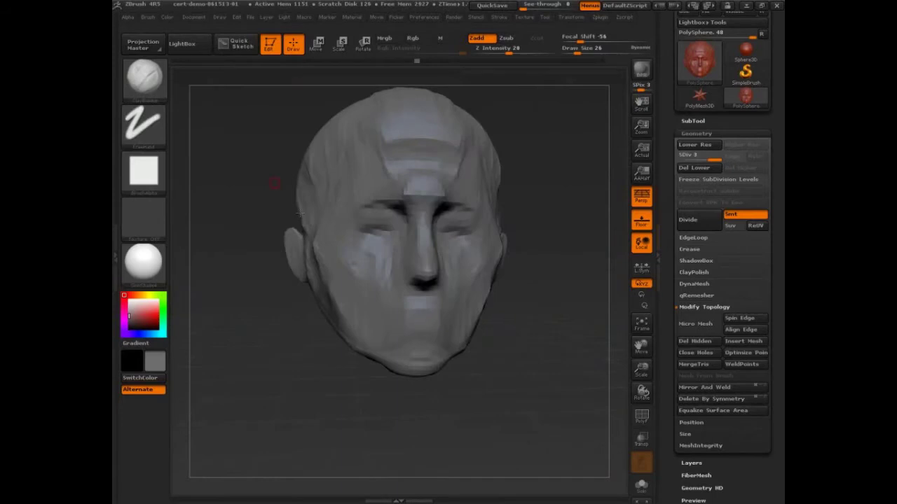
shift+drag(538, 319, 522, 320)
click(694, 222)
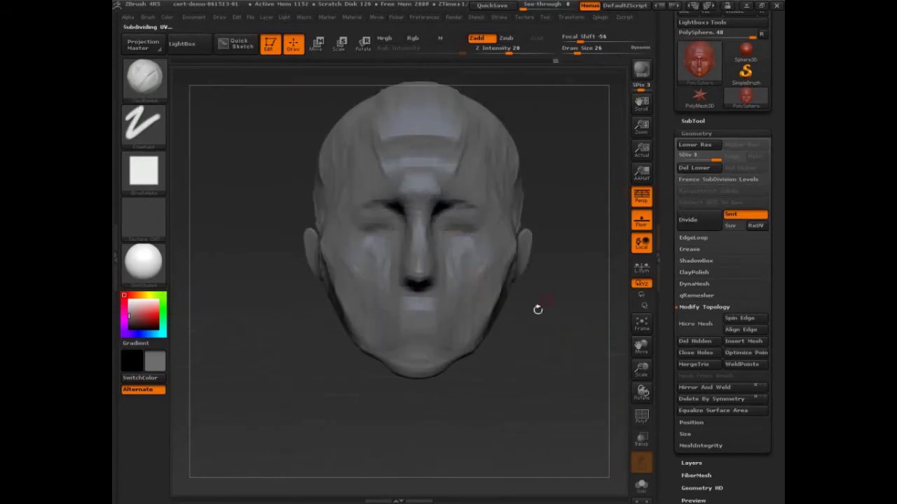
Step: Set the draw size to 86 and divide the head mesh up to subdivision level 6
drag(535, 356, 554, 376)
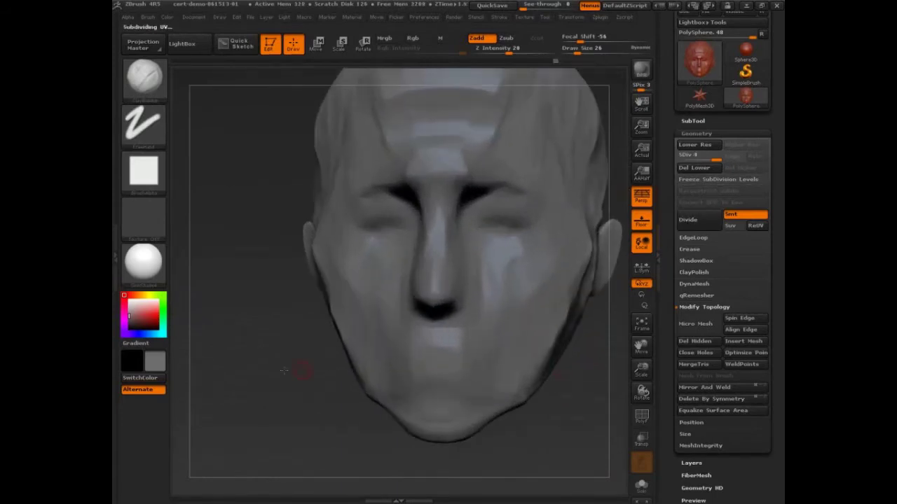
drag(284, 370, 256, 365)
key(s)
drag(421, 209, 434, 210)
mouse_move(536, 351)
mouse_down()
mouse_move(585, 359)
mouse_move(557, 356)
mouse_up()
key(ctrl+d)
click(698, 222)
mouse_move(745, 97)
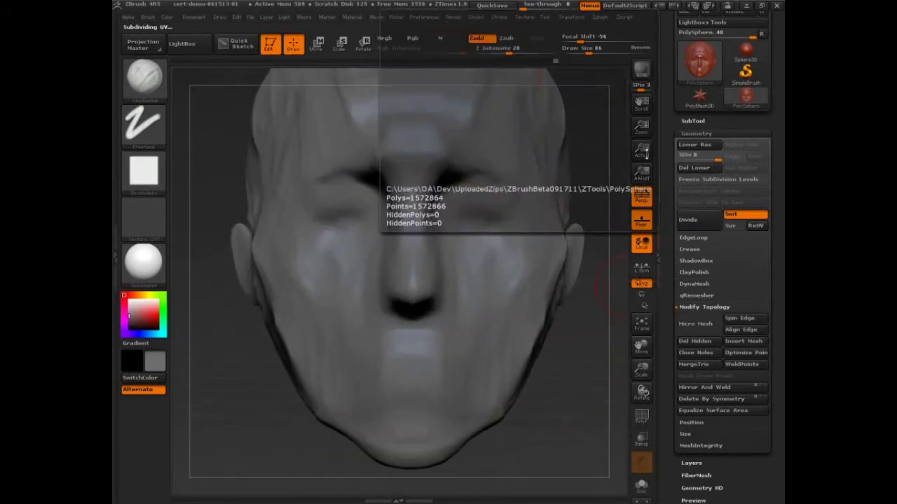
Step: Sculpt the first eyelid forms and creases in both eye sockets, using draw sizes between about 68 and 80
key(s)
drag(351, 204, 342, 205)
drag(199, 324, 271, 306)
key(s)
drag(357, 173, 365, 174)
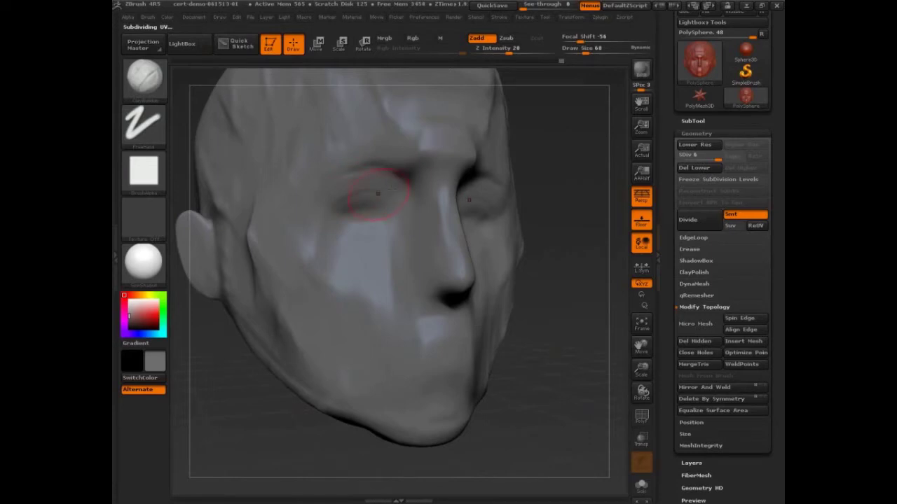
key(bracketleft)
key(bracketleft)
key(bracketright)
key(bracketright)
key(bracketright)
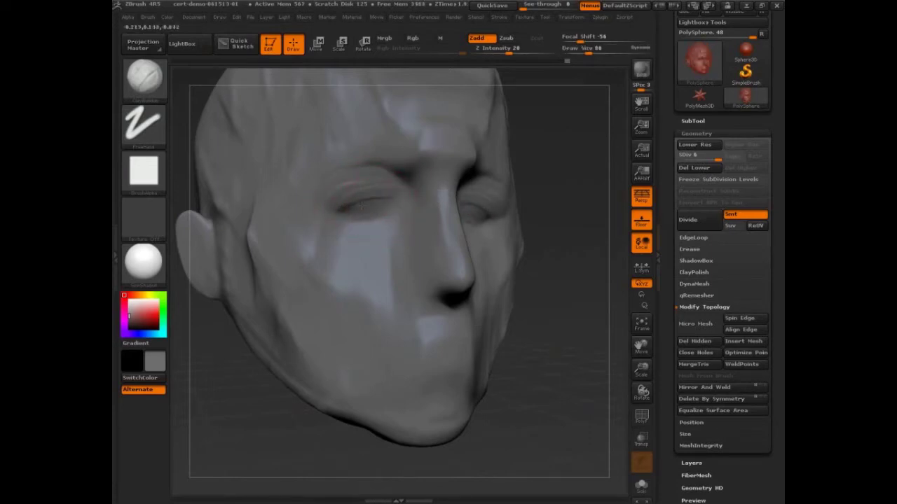
Step: Define the upper and lower eyelid edges and eye openings with a smaller draw size of about 39
key(bracketleft)
key(bracketleft)
key(bracketleft)
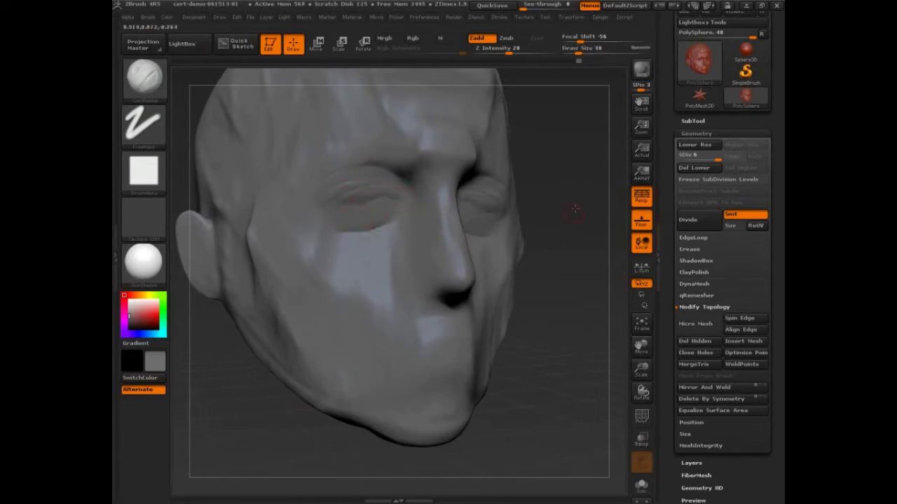
alt+drag(576, 209, 581, 180)
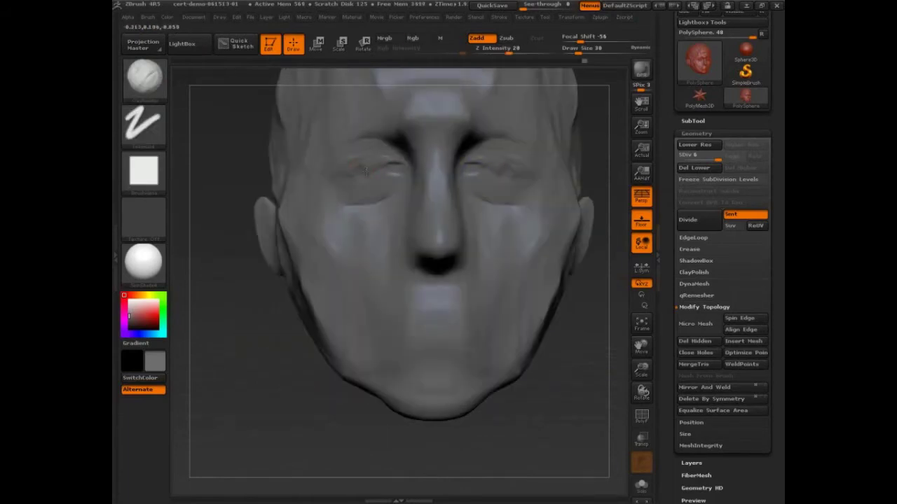
mouse_move(366, 171)
mouse_down()
mouse_move(359, 163)
mouse_move(377, 161)
mouse_move(338, 170)
mouse_up()
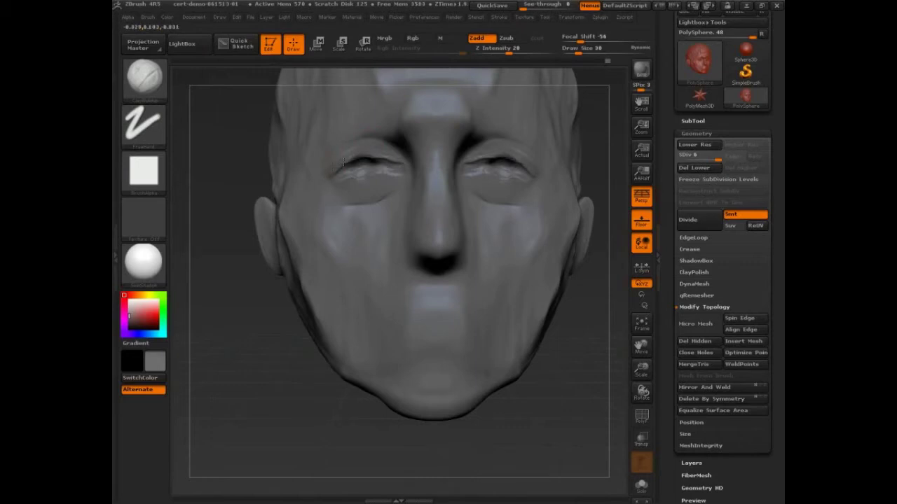
Step: Build up the eyeballs, the outer eye corners and the folds above the upper eyelids
key(s)
drag(364, 144, 351, 132)
key(s)
mouse_move(361, 180)
mouse_down()
mouse_move(353, 180)
mouse_move(378, 173)
mouse_move(343, 180)
mouse_up()
key(s)
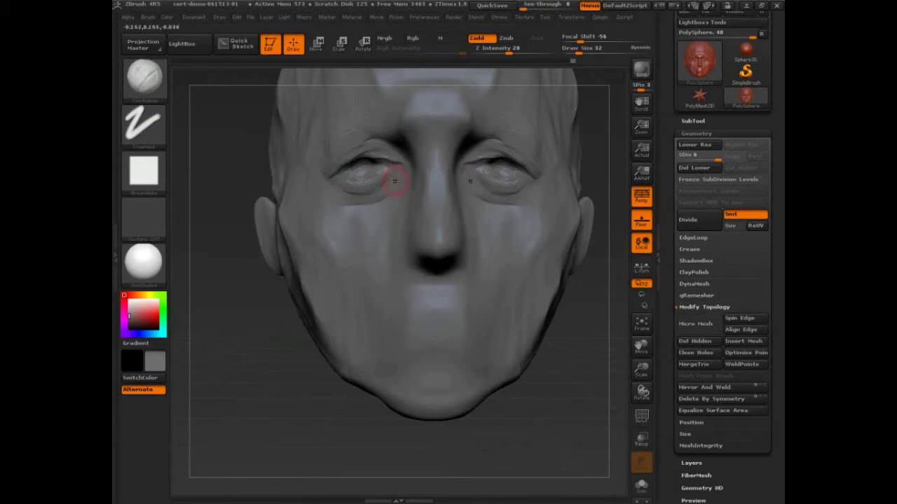
Step: Sculpt rounded bags beneath both eyes and refine the inner eye corners with small strokes
key(])
mouse_move(392, 174)
mouse_down()
mouse_move(399, 182)
mouse_move(364, 207)
mouse_move(347, 201)
mouse_up()
key(bracketleft)
key(bracketleft)
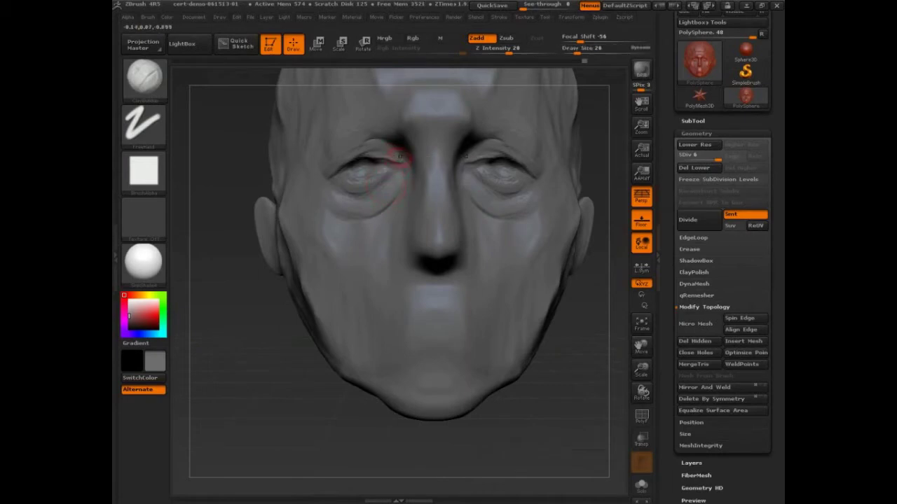
mouse_move(402, 158)
mouse_down()
mouse_move(385, 155)
mouse_move(393, 149)
mouse_up()
Step: Build up the area between the brows, the brow ridges and the lower forehead, using draw sizes of 93 and 59
key(s)
drag(609, 264, 580, 282)
key(s)
key(s)
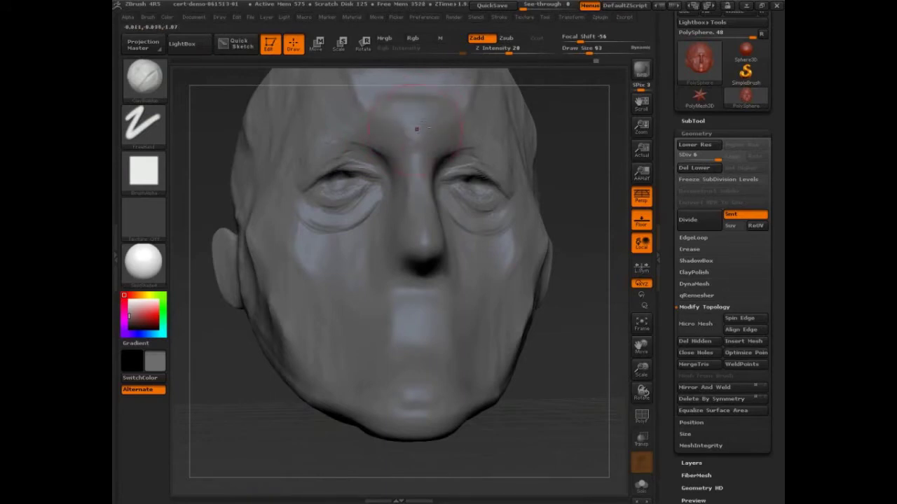
key(s)
drag(363, 124, 341, 151)
key(s)
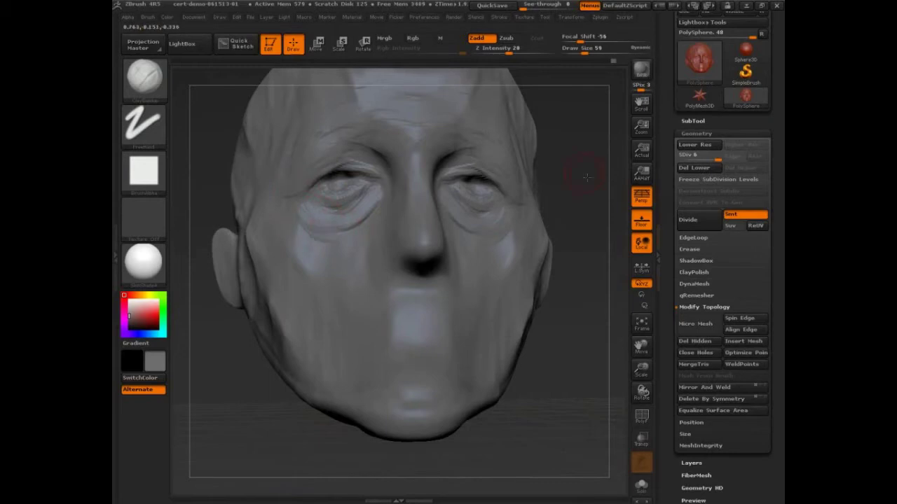
Step: Sculpt the inner eye corners and the sides of the nose bridge with a draw size of about 60
drag(581, 170, 380, 204)
mouse_move(566, 237)
mouse_down()
mouse_move(582, 256)
mouse_move(553, 238)
mouse_up()
key(s)
click(375, 204)
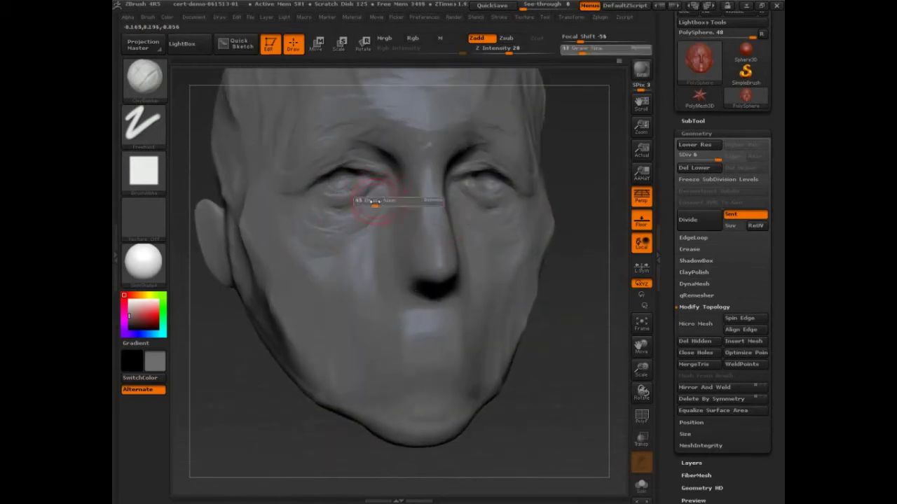
key(bracketright)
key(bracketright)
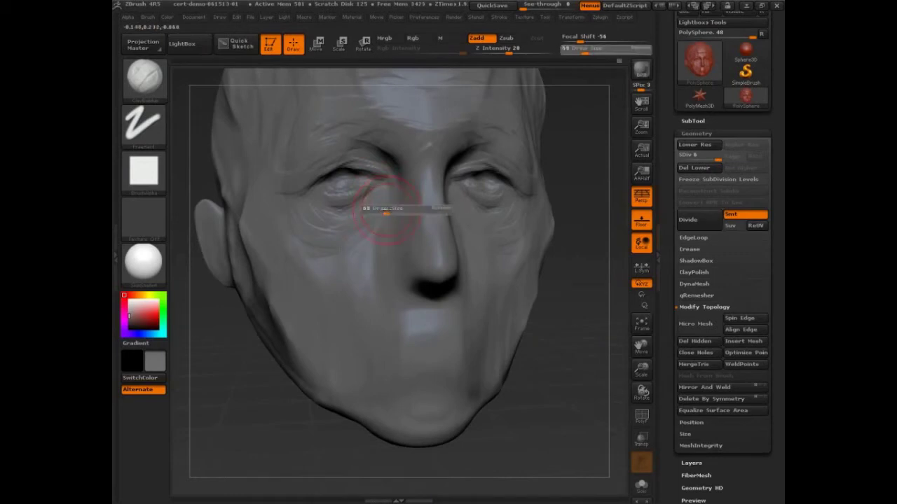
drag(389, 193, 394, 168)
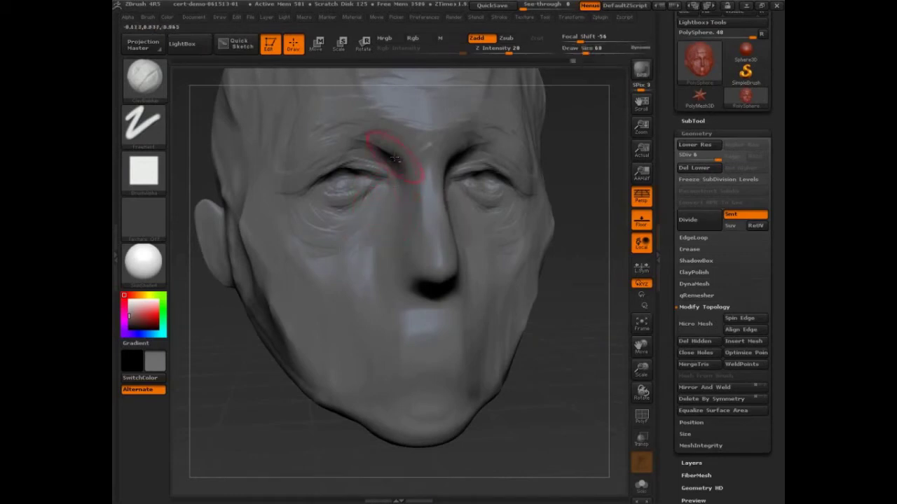
Step: Sculpt the fold running from the inner eye corner down the cheek to the nostril with a draw size of 53
drag(578, 164, 592, 151)
mouse_move(391, 179)
mouse_down()
mouse_move(375, 173)
mouse_move(402, 158)
mouse_move(371, 142)
mouse_move(406, 154)
mouse_move(416, 172)
mouse_move(406, 167)
mouse_move(389, 186)
mouse_up()
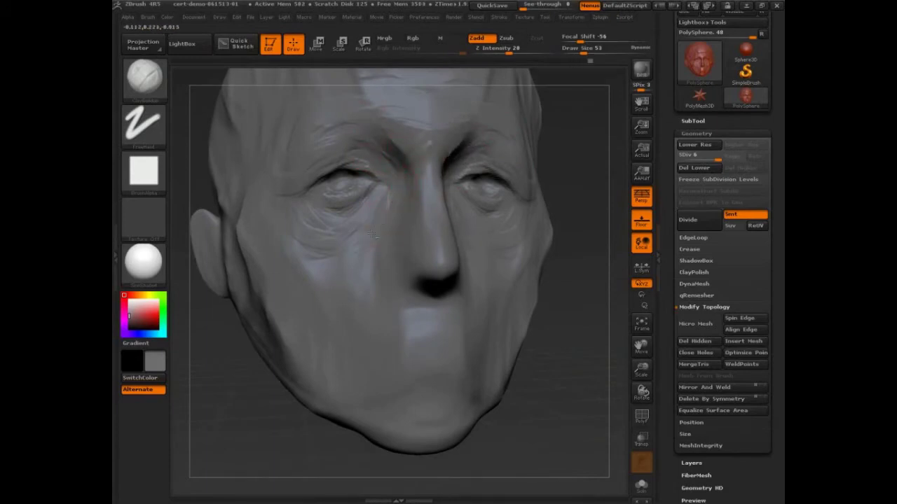
drag(569, 175, 608, 195)
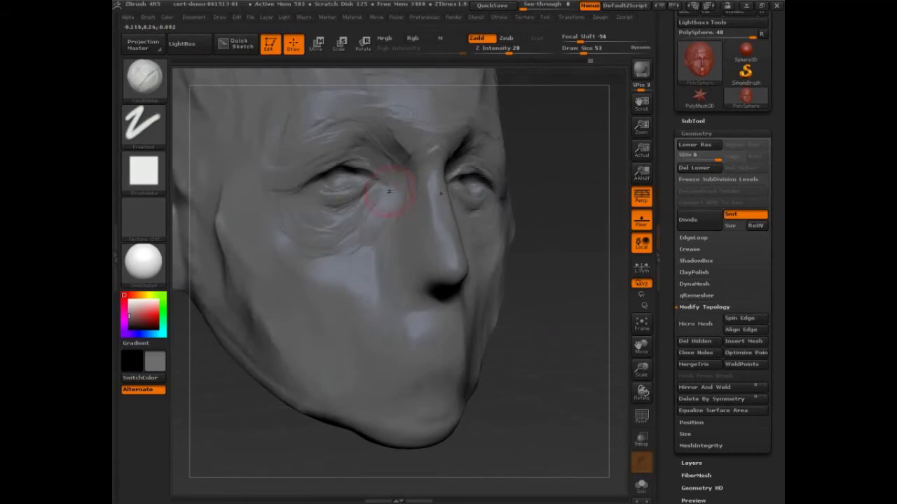
mouse_move(374, 220)
mouse_down()
mouse_move(382, 206)
mouse_move(367, 226)
mouse_move(371, 261)
mouse_up()
mouse_move(404, 289)
mouse_down()
mouse_move(429, 288)
mouse_move(400, 282)
mouse_move(411, 294)
mouse_up()
mouse_move(536, 343)
mouse_down()
mouse_move(539, 280)
mouse_move(553, 266)
mouse_up()
Step: Shape the nostril wings, the underside of the nose and the start of the nasolabial folds
mouse_move(410, 273)
mouse_down()
mouse_move(415, 254)
mouse_move(425, 267)
mouse_up()
key(s)
drag(501, 228, 503, 262)
key(s)
drag(427, 286, 437, 286)
mouse_move(513, 216)
mouse_down()
mouse_move(517, 248)
mouse_move(525, 246)
mouse_up()
Step: Deepen the wrinkles and puffy bags beneath the eyes with a draw size of about 39
mouse_move(361, 218)
mouse_down()
mouse_move(337, 231)
mouse_move(348, 216)
mouse_move(320, 217)
mouse_move(343, 214)
mouse_up()
key(s)
key(s)
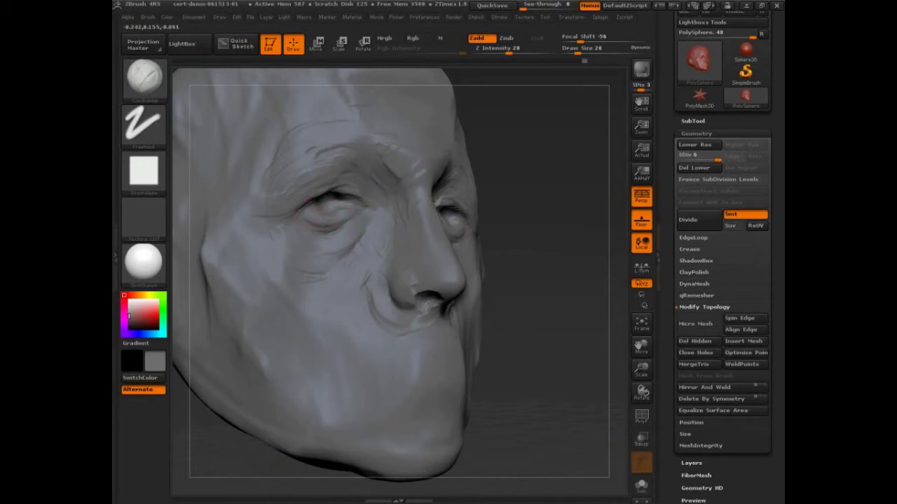
key(bracketright)
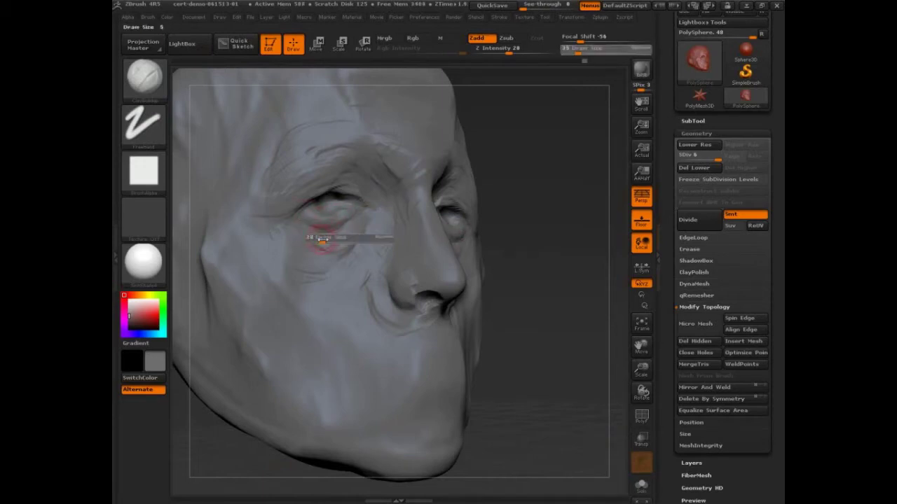
mouse_move(315, 243)
mouse_down()
mouse_move(326, 257)
mouse_move(359, 241)
mouse_up()
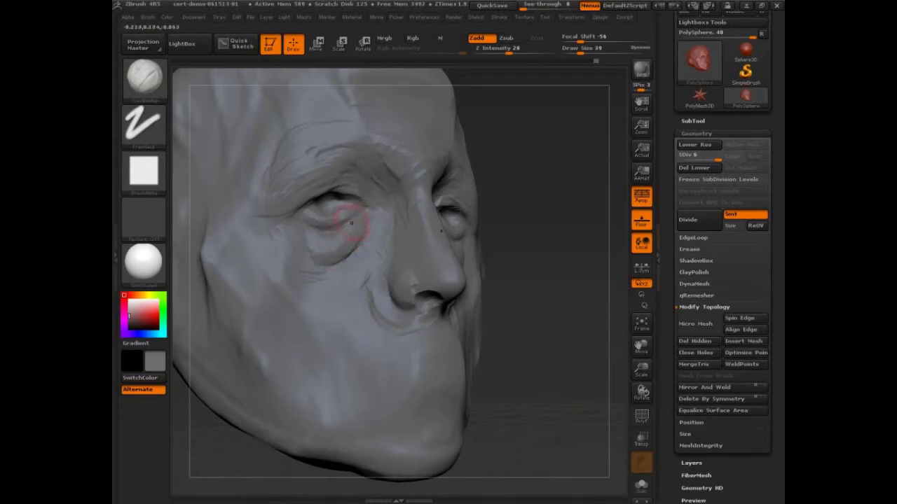
drag(537, 200, 428, 196)
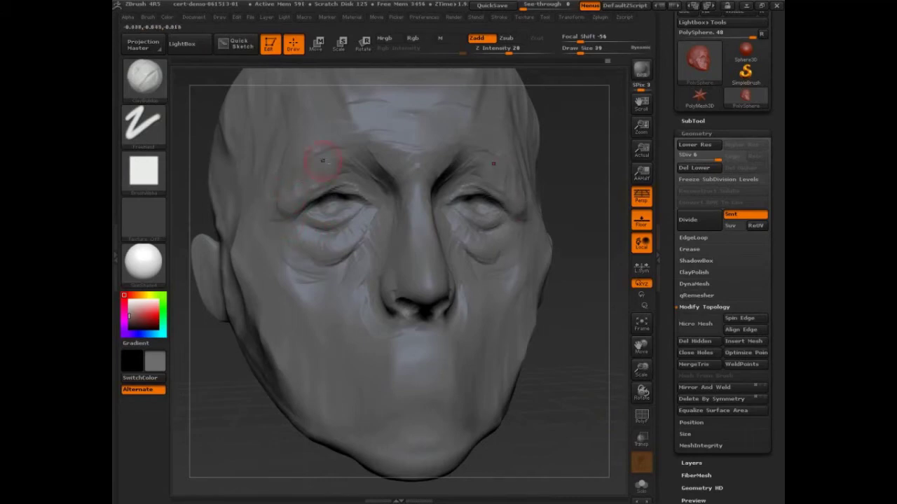
mouse_move(619, 207)
mouse_down()
mouse_move(601, 180)
mouse_move(600, 325)
mouse_move(576, 316)
mouse_move(561, 377)
mouse_up()
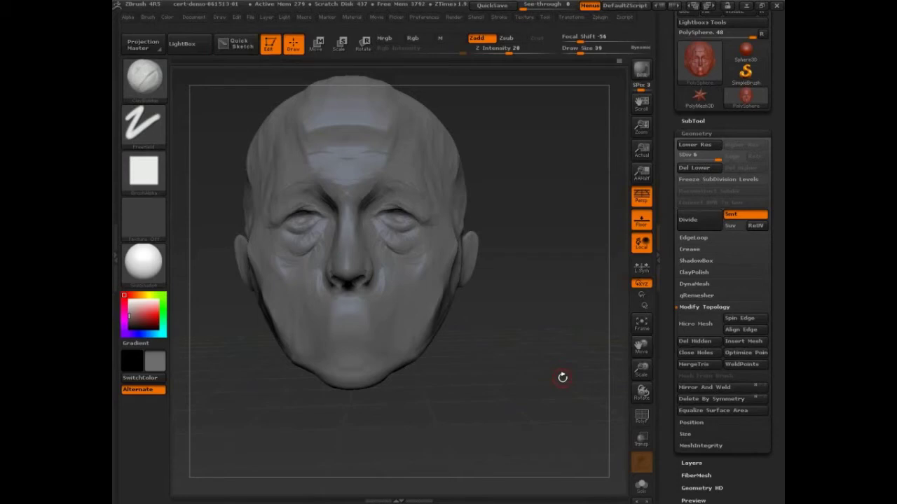
mouse_move(480, 425)
mouse_down()
mouse_move(491, 426)
mouse_move(478, 425)
mouse_up()
mouse_move(481, 355)
alt+mouse_down()
mouse_move(519, 369)
mouse_move(561, 332)
mouse_move(566, 270)
mouse_move(556, 260)
mouse_move(566, 254)
mouse_move(530, 261)
alt+mouse_up()
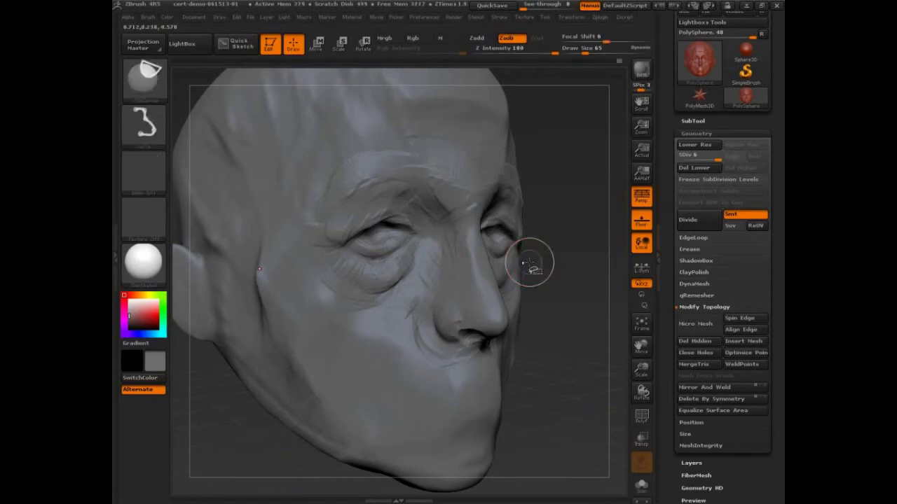
ctrl+shift+drag(262, 218, 281, 347)
mouse_move(211, 287)
mouse_down()
mouse_move(255, 293)
mouse_move(276, 277)
mouse_up()
drag(266, 88, 287, 156)
drag(296, 88, 299, 147)
drag(320, 91, 338, 146)
mouse_move(388, 93)
mouse_down()
mouse_move(406, 124)
mouse_move(491, 105)
mouse_move(515, 74)
mouse_up()
drag(413, 98, 432, 133)
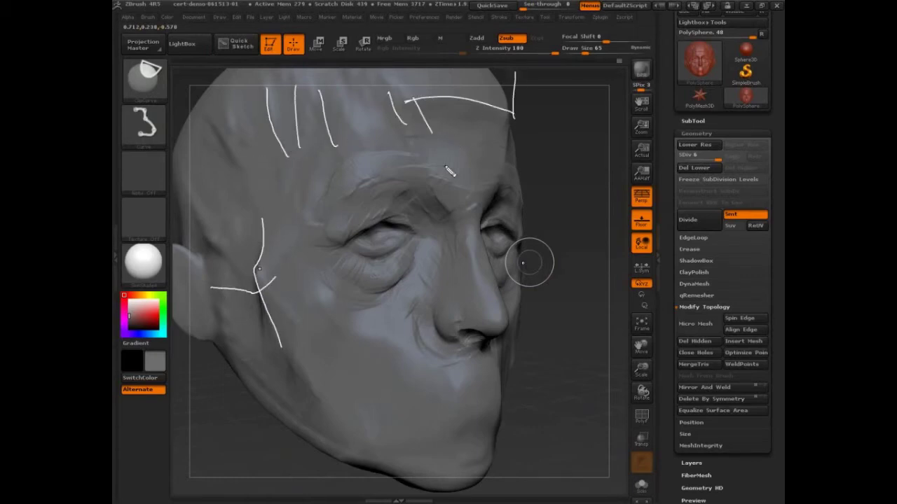
drag(204, 313, 296, 330)
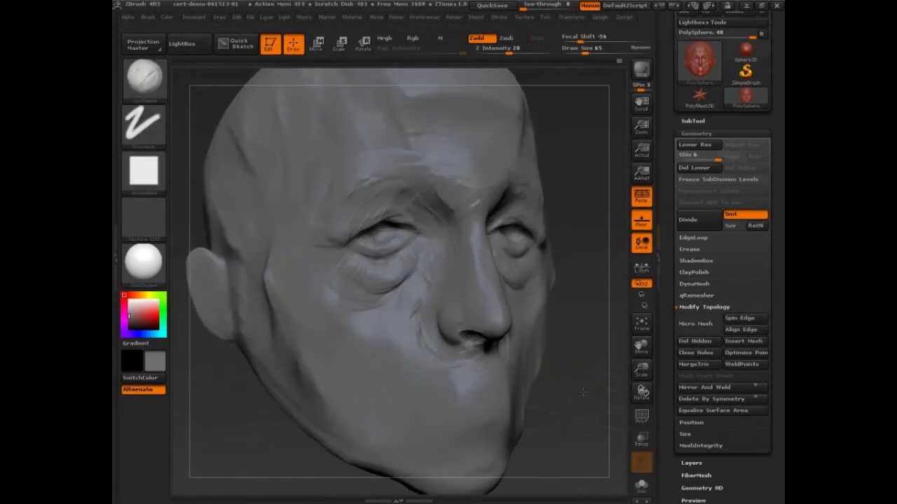
Step: Build up the temples and cheekbones in front of the ears with broad strokes, up to a draw size of 155
mouse_move(582, 392)
mouse_down()
mouse_move(581, 371)
mouse_move(576, 411)
mouse_move(569, 397)
mouse_move(577, 372)
mouse_move(552, 374)
mouse_move(595, 376)
mouse_up()
key(s)
drag(264, 246, 269, 245)
mouse_move(262, 198)
mouse_down()
mouse_move(261, 235)
mouse_move(259, 214)
mouse_up()
drag(553, 309, 595, 309)
key(s)
drag(394, 248, 403, 248)
drag(300, 170, 339, 272)
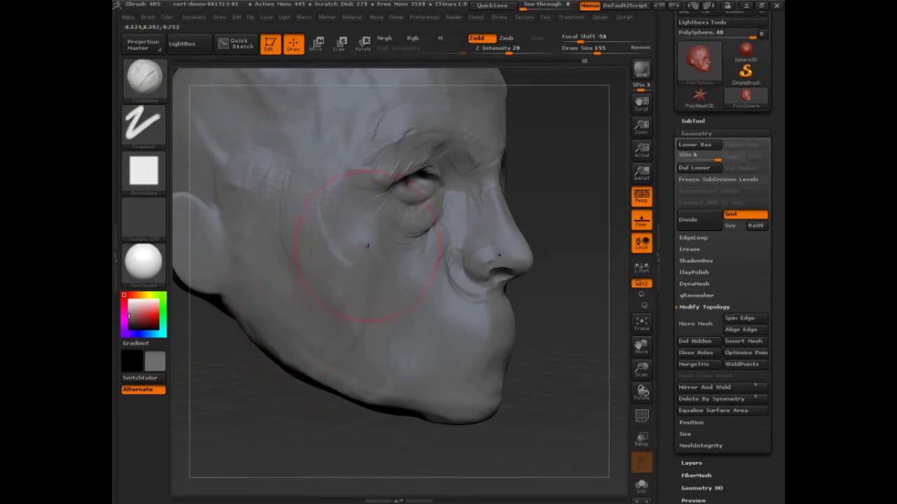
Step: Sculpt the cheek and jaw folds and the area around the mouth with a draw size of about 101
key(s)
drag(344, 238, 330, 238)
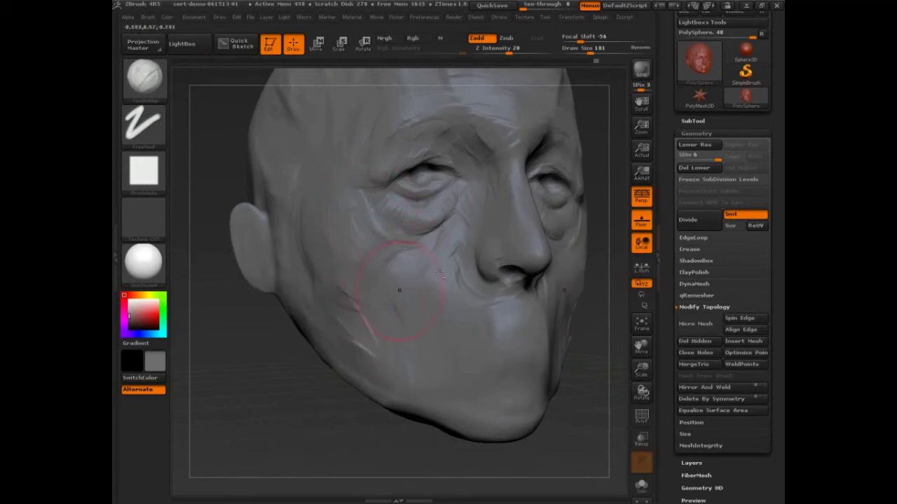
mouse_move(591, 294)
mouse_down()
mouse_move(372, 275)
mouse_move(405, 378)
mouse_up()
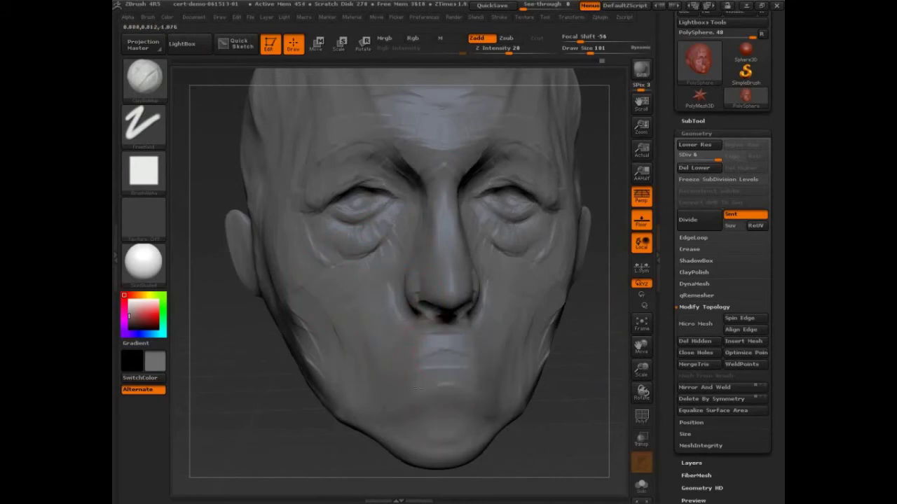
drag(370, 256, 395, 235)
Step: Add wrinkle strokes across the cheeks, outer eye corners, brows and forehead with a draw size of 45
key(s)
drag(255, 351, 340, 324)
key(bracketleft)
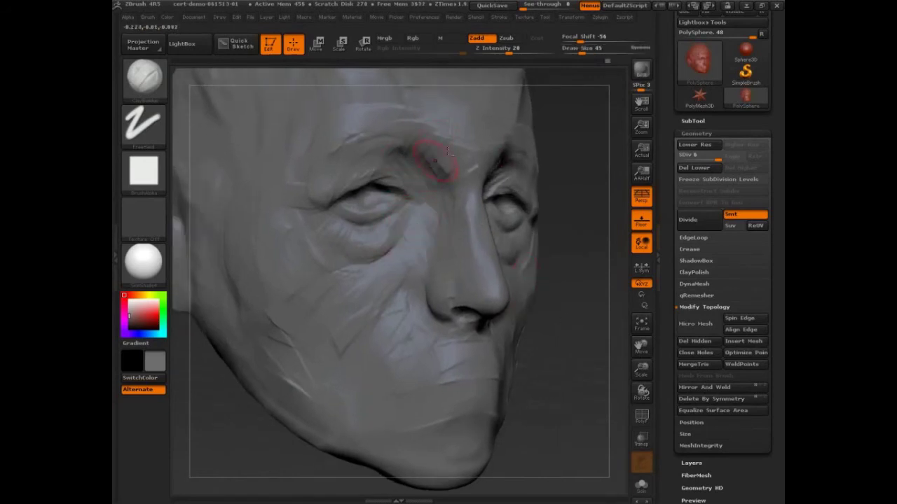
mouse_move(428, 154)
mouse_down()
mouse_move(436, 157)
mouse_move(380, 149)
mouse_up()
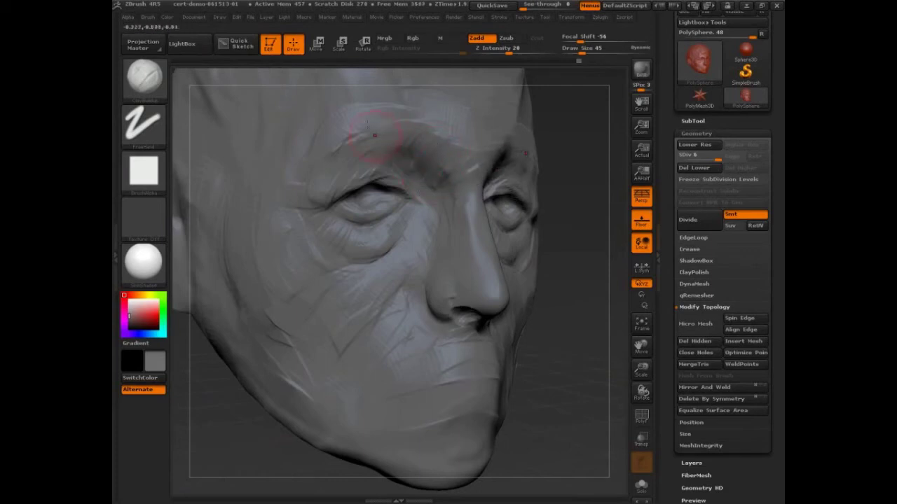
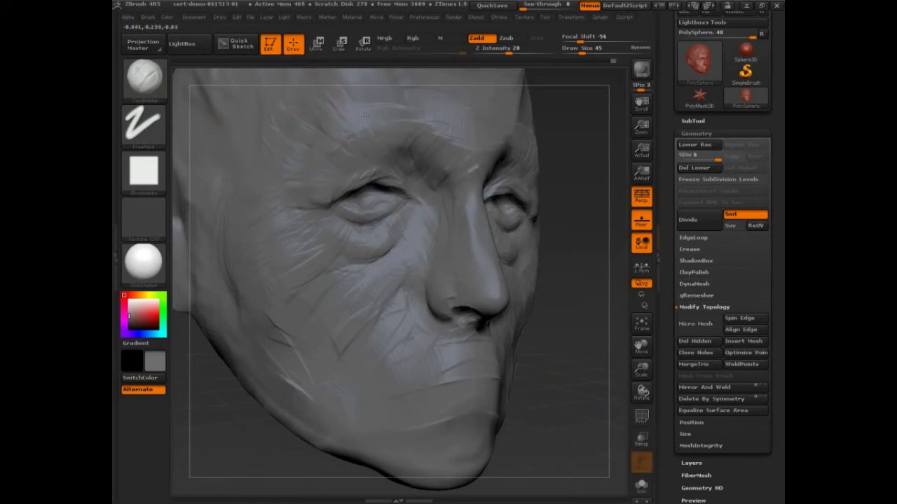
alt+drag(566, 159, 574, 224)
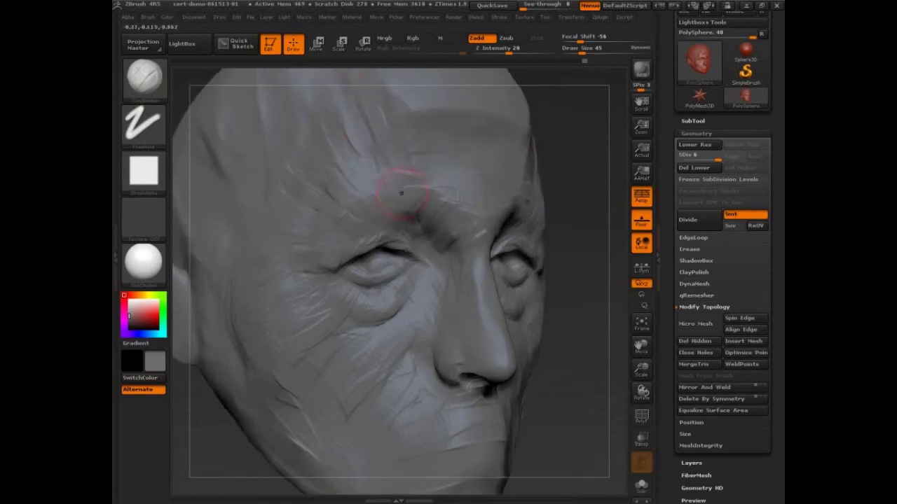
Step: Add a stroke between the brow and nose, and lower the ClayBuildup brush's Imbed depth to near zero
drag(440, 165, 490, 306)
alt+drag(578, 319, 601, 259)
click(147, 17)
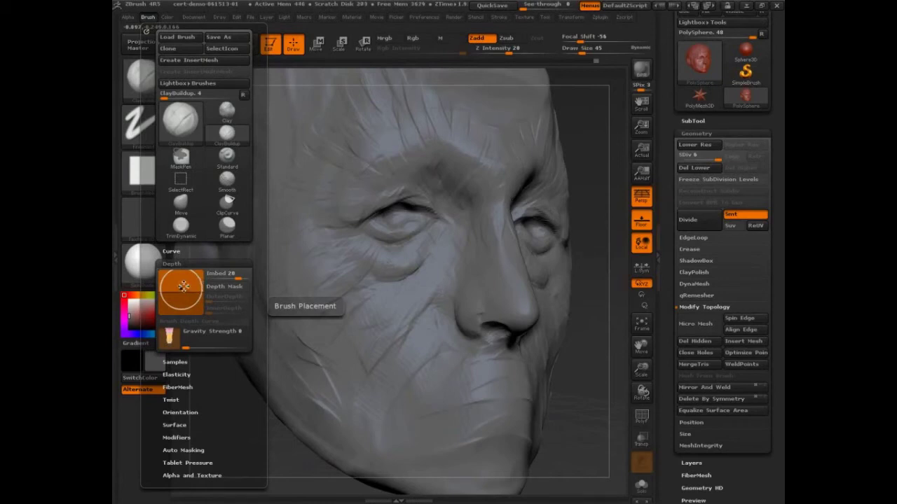
drag(182, 288, 181, 293)
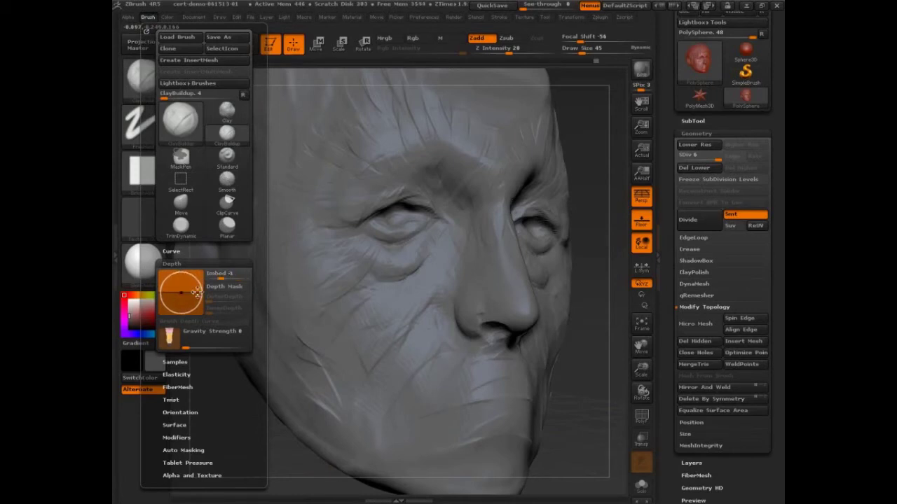
click(225, 276)
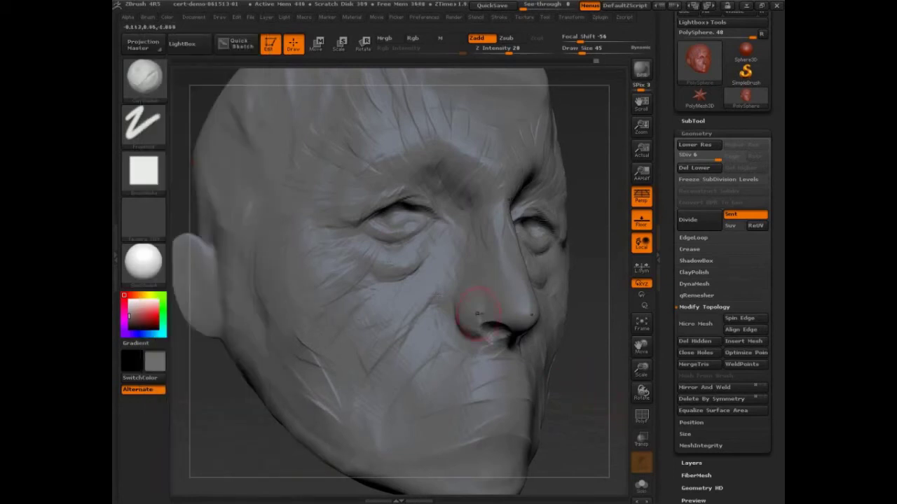
Step: Smooth the cheek and jaw wrinkles and build up the forehead with a draw size of 65
key(bracketright)
key(bracketright)
shift+drag(294, 355, 368, 413)
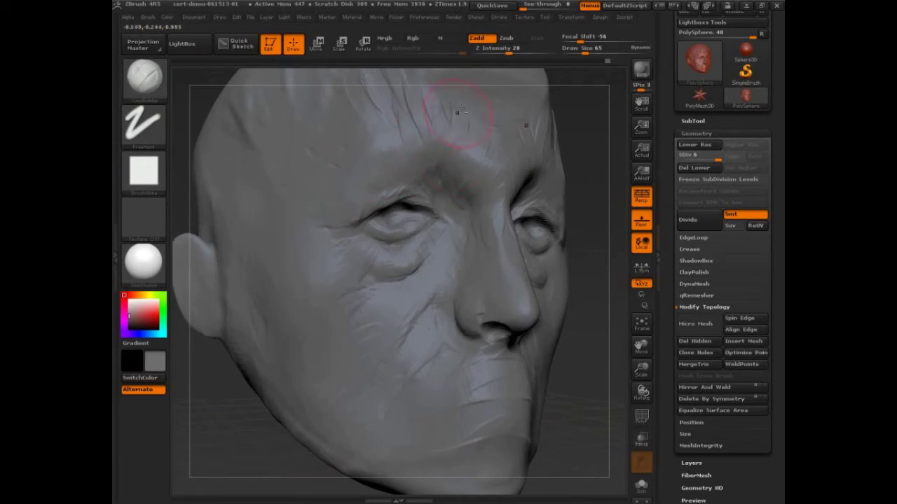
alt+drag(587, 135, 592, 175)
drag(541, 119, 408, 117)
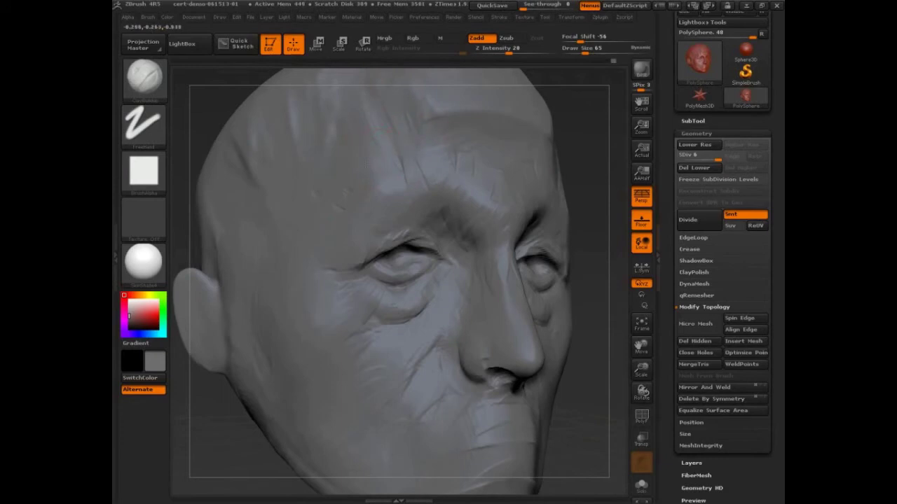
mouse_move(423, 113)
mouse_down()
mouse_move(482, 131)
mouse_move(428, 83)
mouse_up()
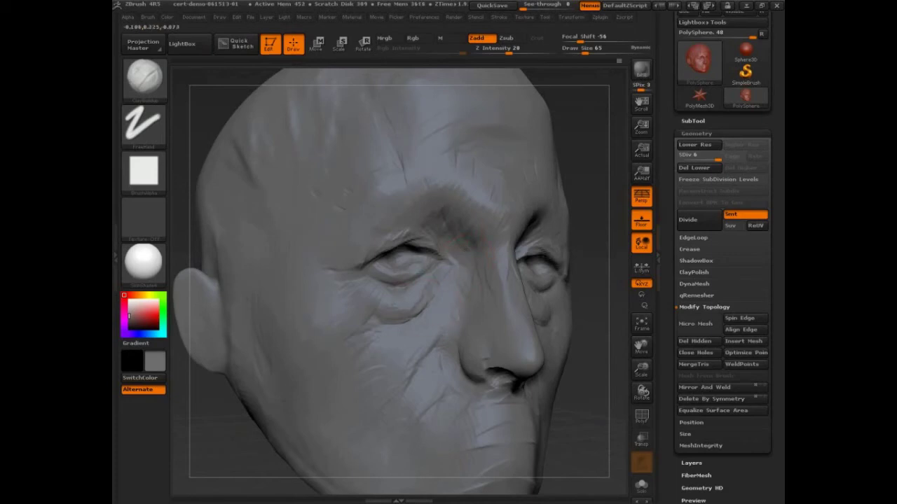
Step: Soften and fill the cheek folds, eye bags and brow area with ClayBuildup strokes at a draw size of 65
alt+drag(583, 407, 597, 332)
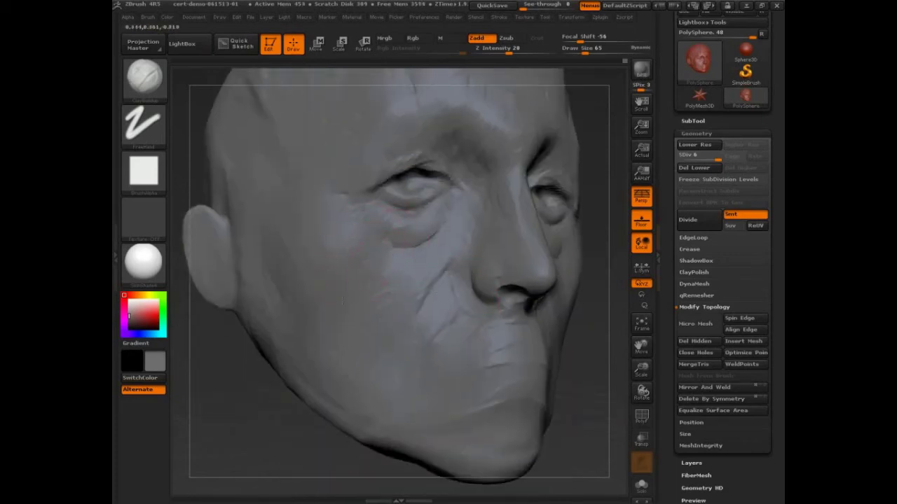
drag(446, 272, 423, 294)
mouse_move(436, 234)
mouse_down()
mouse_move(417, 246)
mouse_move(411, 240)
mouse_up()
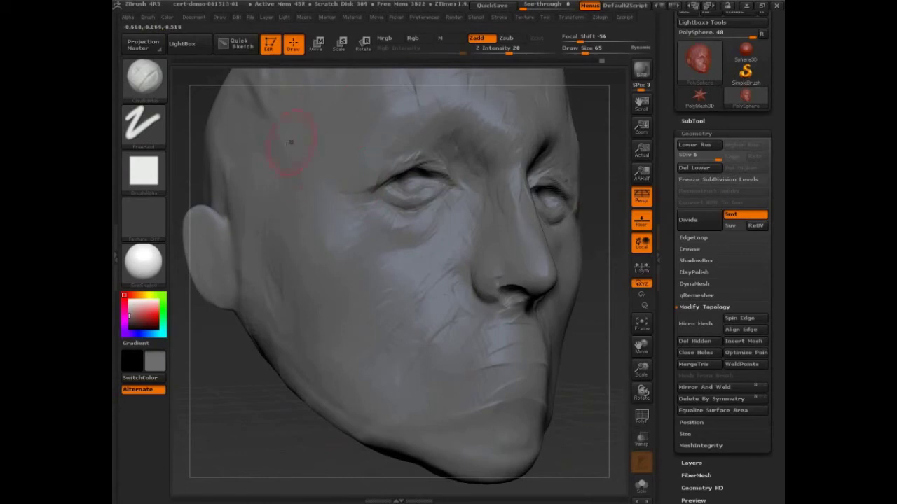
drag(389, 92, 437, 80)
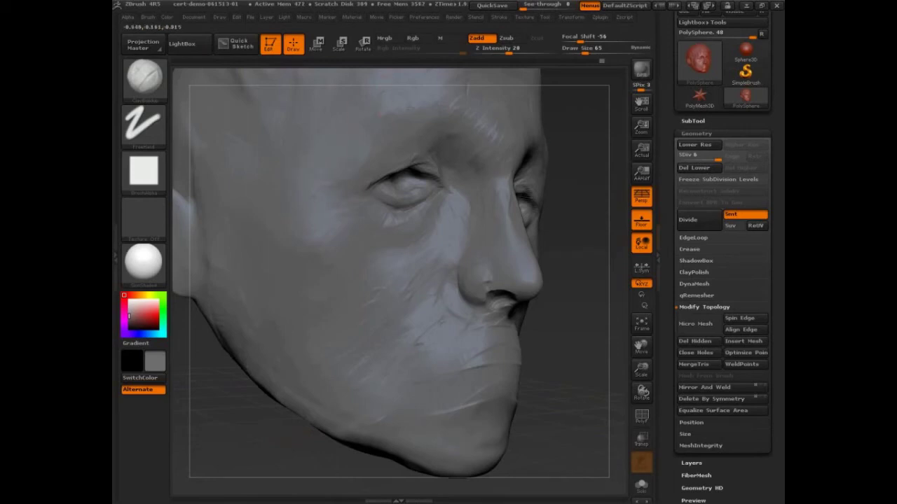
mouse_move(412, 107)
mouse_down()
mouse_move(378, 118)
mouse_move(403, 115)
mouse_up()
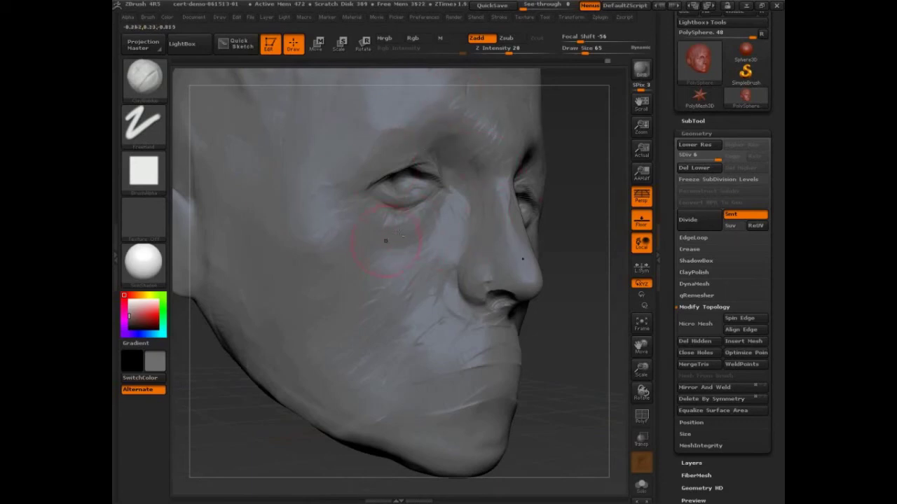
Step: Refine the eyelids and the forms around the eyes with small strokes, up to a draw size of about 30
drag(607, 230, 580, 228)
key(s)
drag(400, 180, 393, 180)
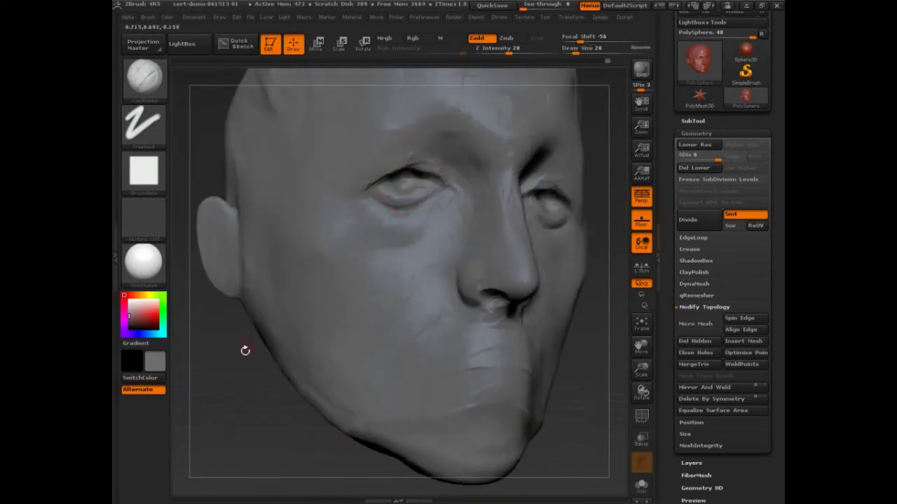
drag(244, 351, 223, 351)
key(s)
drag(403, 182, 407, 174)
key(s)
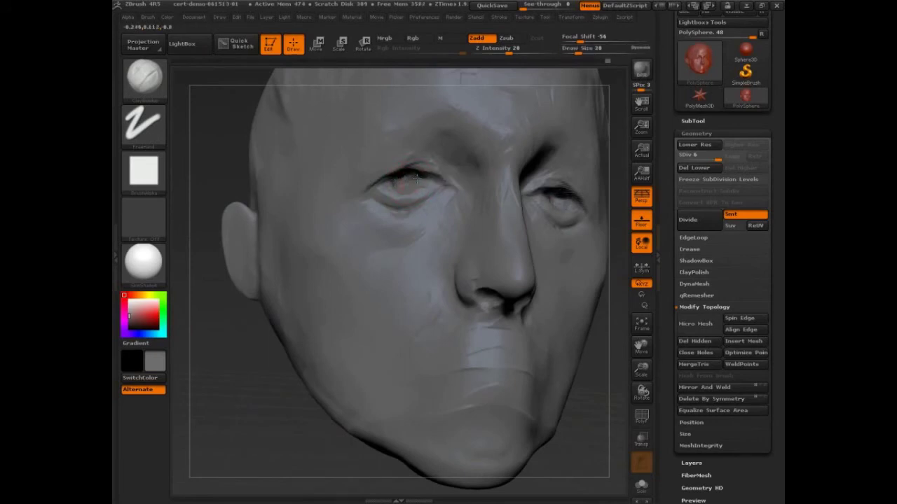
drag(412, 206, 427, 200)
mouse_move(413, 207)
mouse_down()
mouse_move(396, 208)
mouse_move(413, 208)
mouse_up()
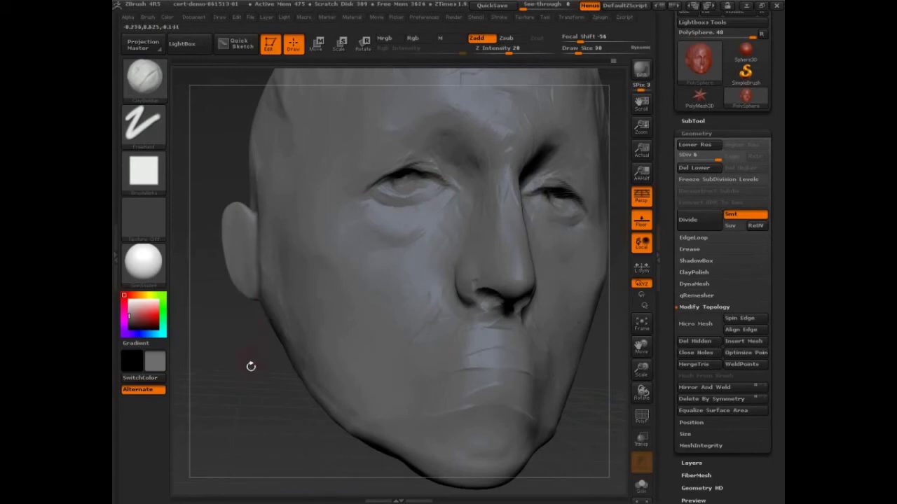
drag(250, 364, 261, 415)
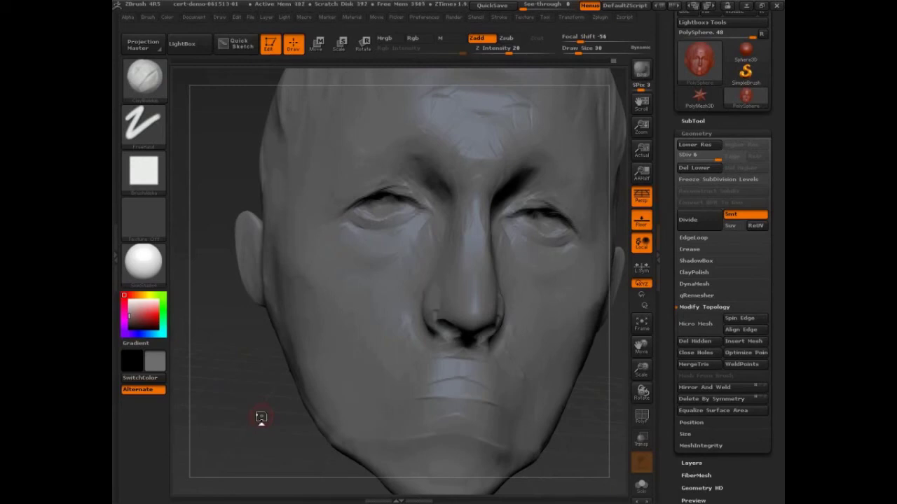
click(144, 77)
key(ctrl+shift+d)
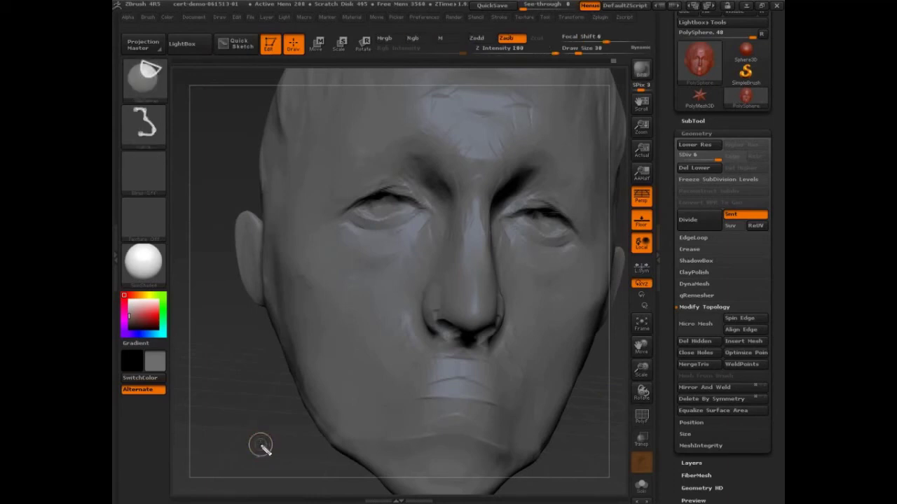
mouse_move(252, 117)
mouse_down()
mouse_move(280, 131)
mouse_move(343, 116)
mouse_up()
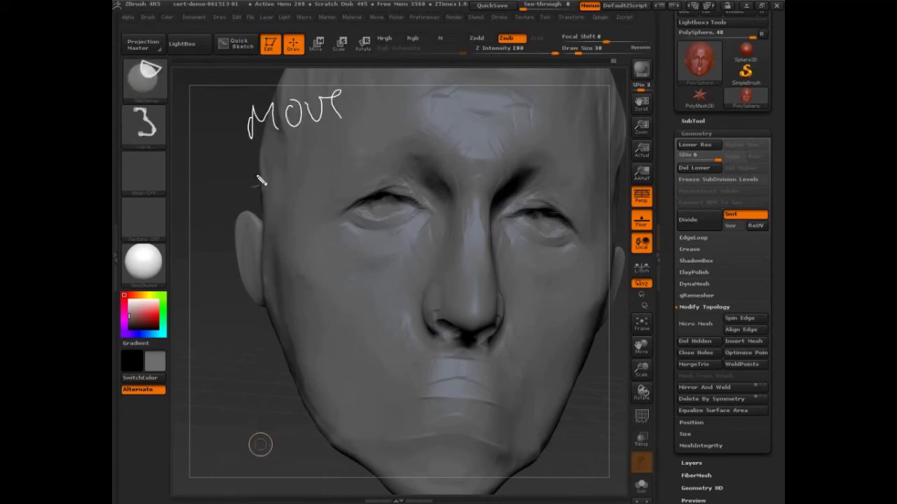
drag(260, 180, 471, 151)
mouse_move(283, 231)
mouse_down()
mouse_move(251, 263)
mouse_move(356, 235)
mouse_move(385, 179)
mouse_move(419, 230)
mouse_up()
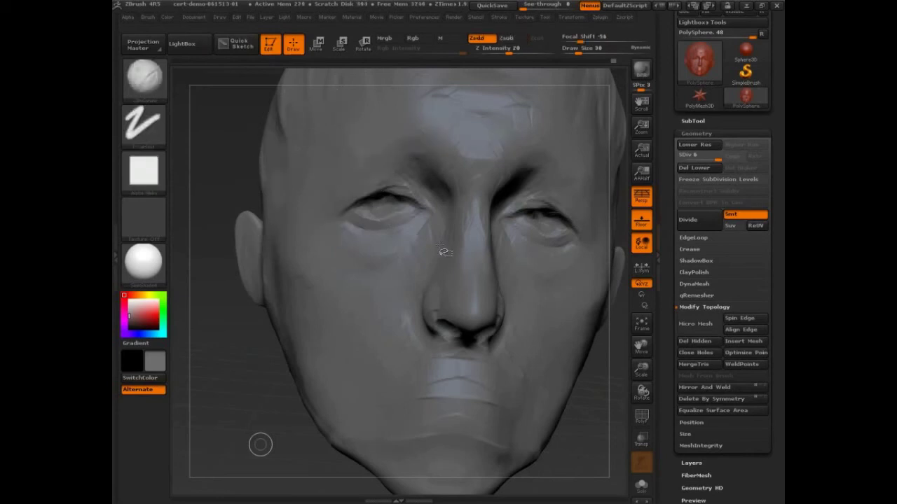
Step: Try a long ClayBuildup stroke from beneath the eye across the cheek with a raised Imbed and a draw size of 101
drag(266, 410, 374, 394)
key(bracketright)
key(bracketright)
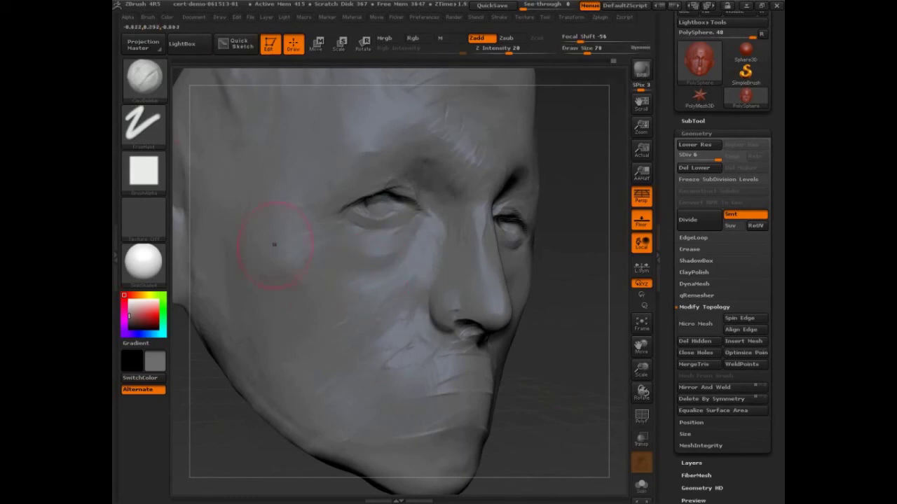
click(148, 17)
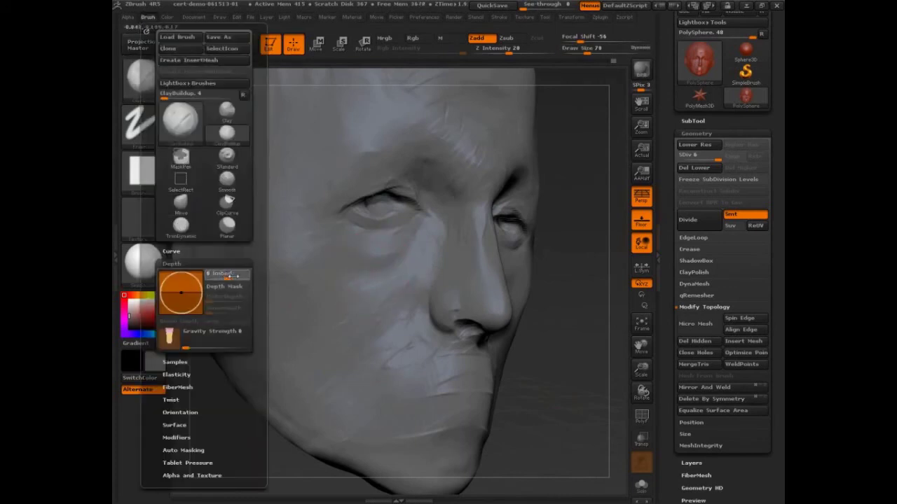
drag(227, 278, 234, 280)
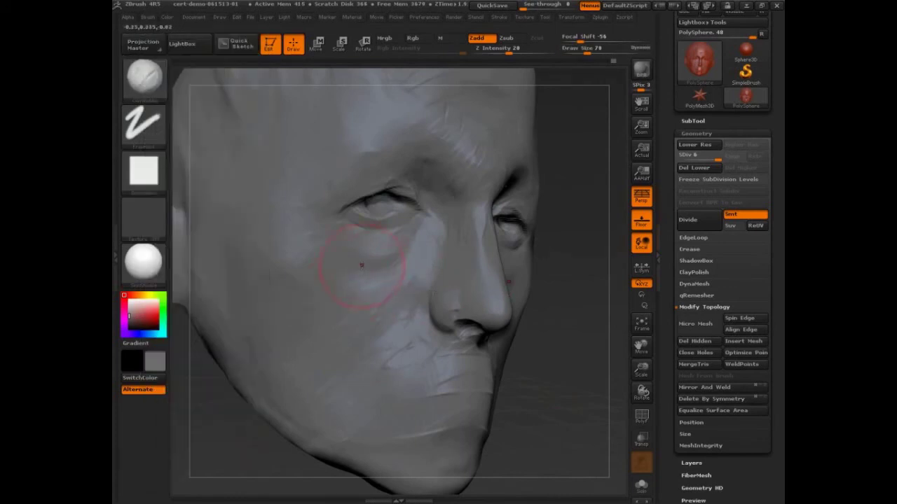
key(s)
mouse_move(361, 264)
mouse_down()
mouse_move(332, 271)
mouse_move(354, 257)
mouse_move(304, 273)
mouse_up()
key(s)
drag(298, 305, 228, 330)
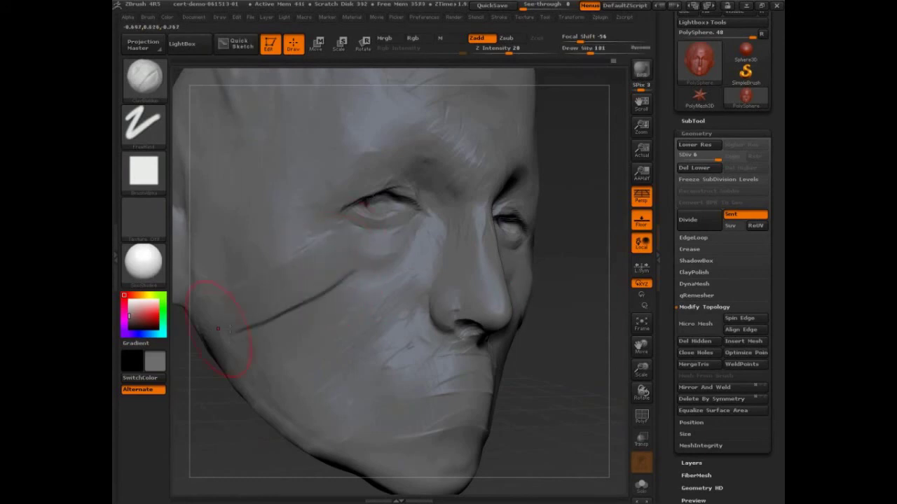
drag(557, 364, 578, 289)
key(ctrl+shift)
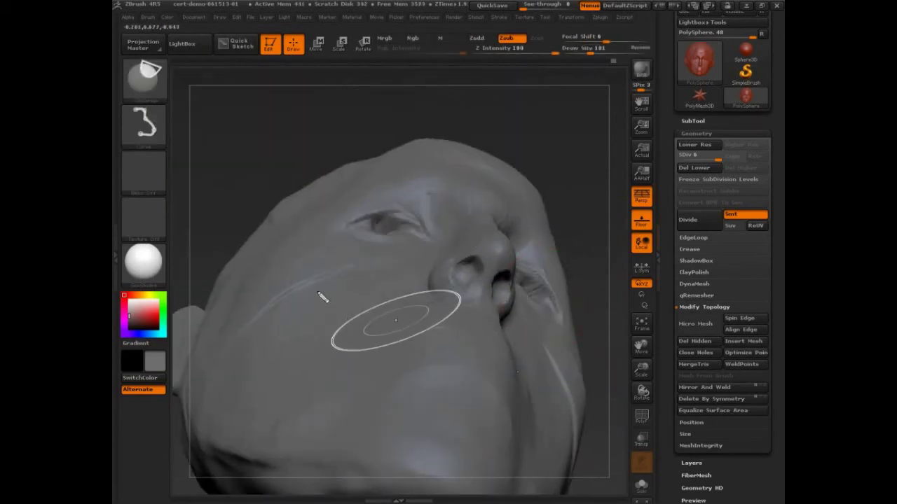
mouse_move(308, 289)
ctrl+shift+mouse_down()
mouse_move(315, 285)
mouse_move(294, 261)
mouse_move(298, 295)
mouse_move(244, 338)
mouse_move(237, 332)
mouse_move(356, 265)
ctrl+shift+mouse_up()
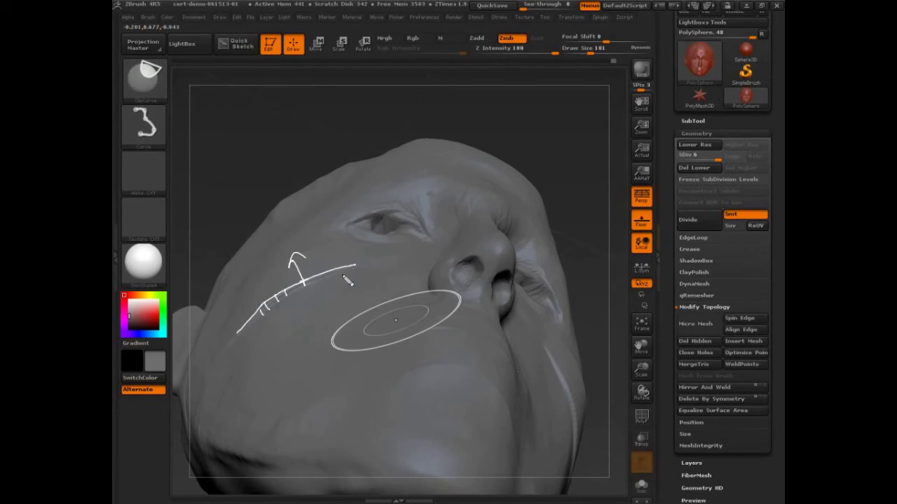
drag(302, 288, 387, 251)
key(Escape)
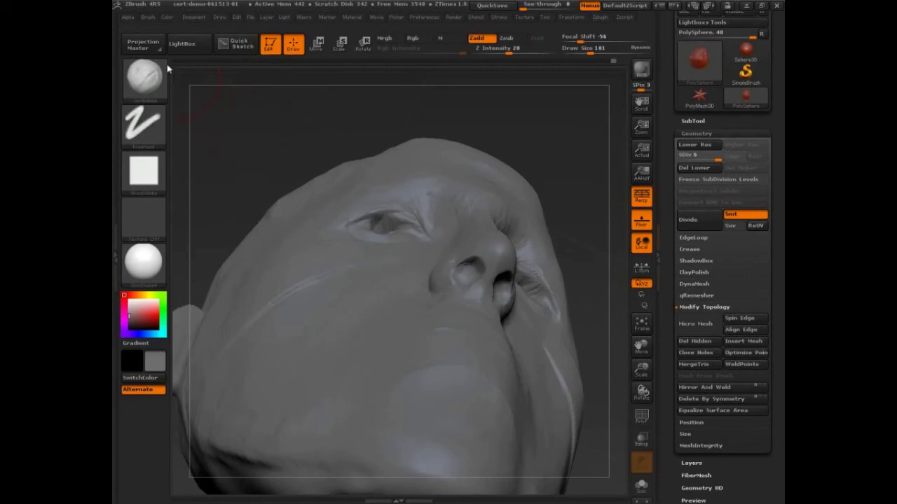
Step: Set the ClayBuildup brush's Imbed to 100 and try building a thick ridge across the lower cheek
click(148, 17)
drag(234, 276, 247, 276)
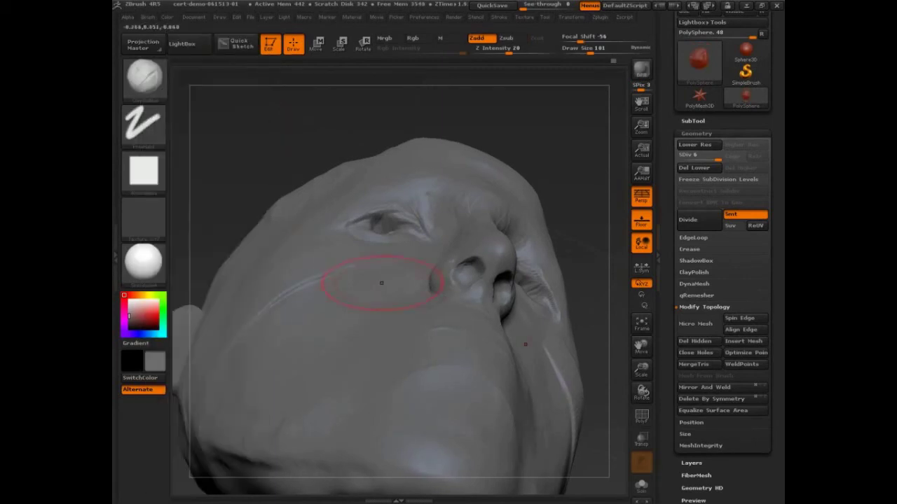
mouse_move(376, 292)
mouse_down()
mouse_move(229, 367)
mouse_move(261, 365)
mouse_move(252, 351)
mouse_up()
key(ctrl+shift+d)
mouse_move(250, 361)
mouse_down()
mouse_move(283, 340)
mouse_move(321, 332)
mouse_up()
mouse_move(381, 304)
mouse_down()
mouse_move(233, 361)
mouse_move(386, 308)
mouse_up()
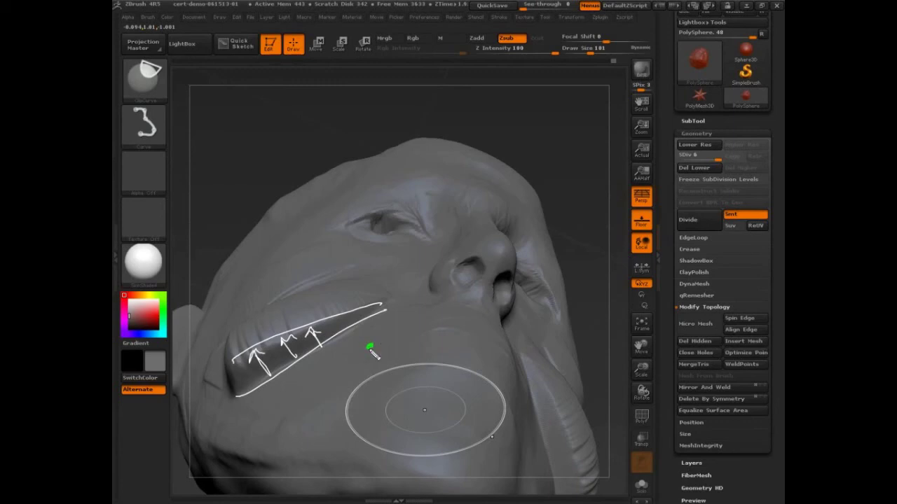
drag(340, 370, 424, 320)
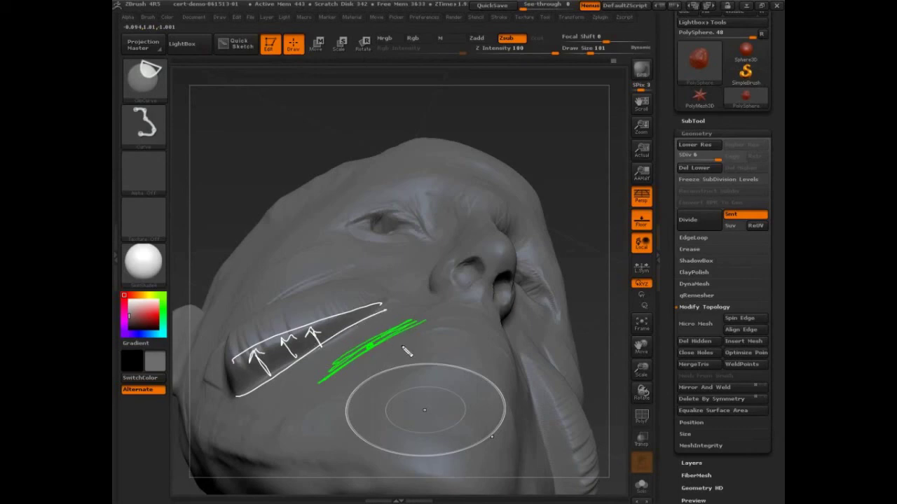
mouse_move(380, 282)
mouse_down()
mouse_move(317, 297)
mouse_move(300, 319)
mouse_move(376, 343)
mouse_up()
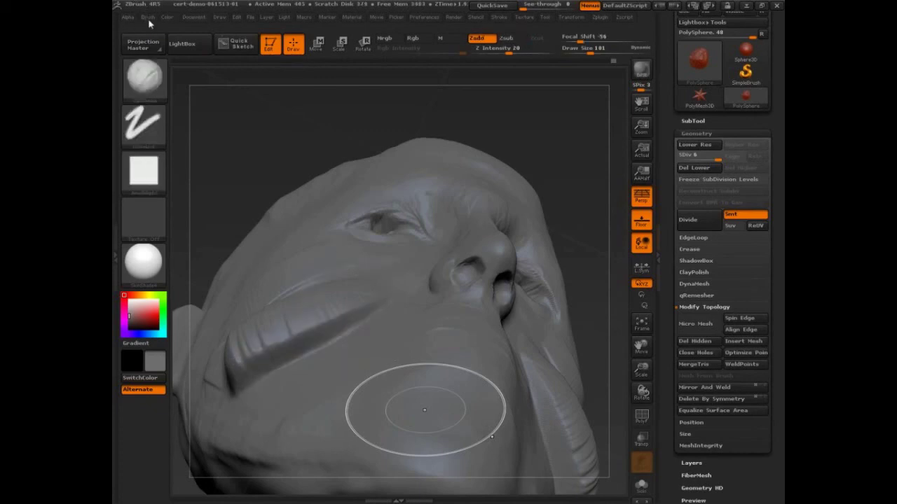
Step: Reset the ClayBuildup brush's Imbed to 0 and undo the test strokes on the cheek
click(147, 16)
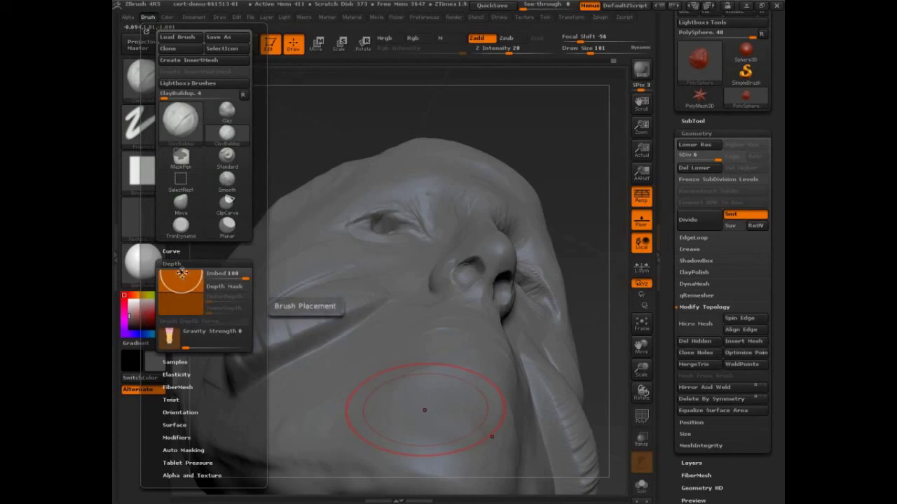
drag(176, 279, 179, 292)
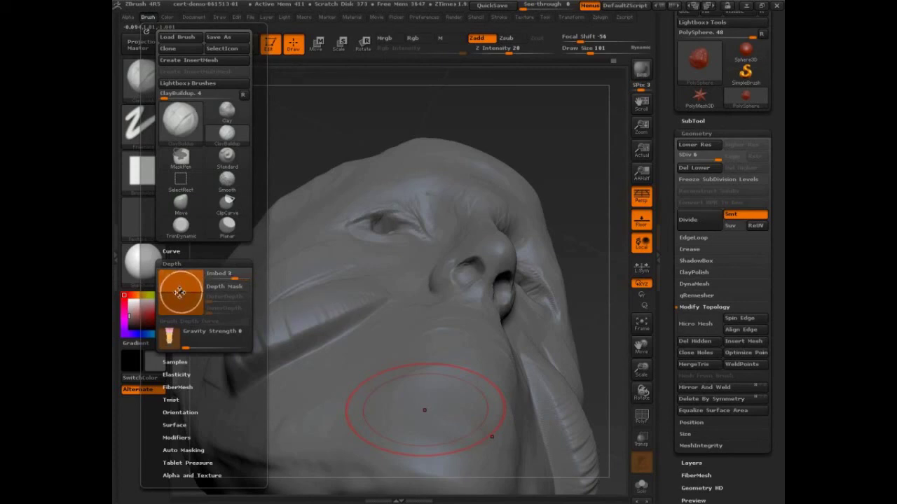
drag(228, 276, 221, 275)
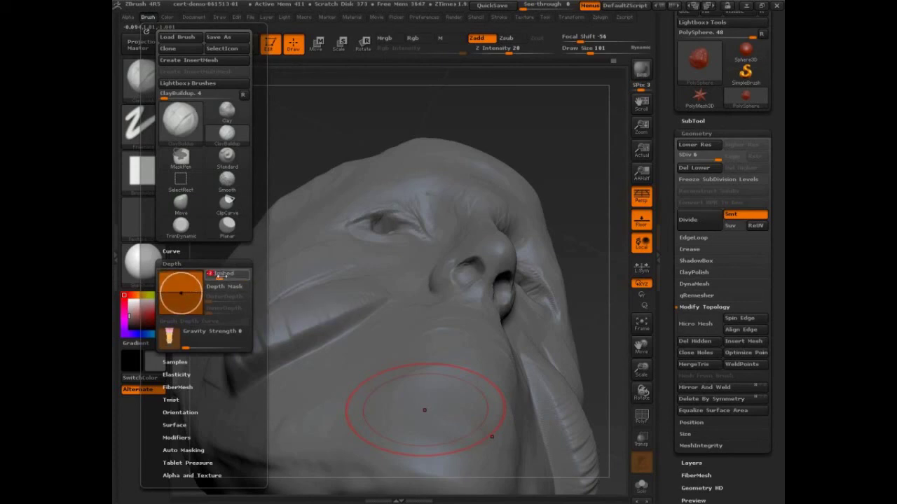
text(0)
key(Return)
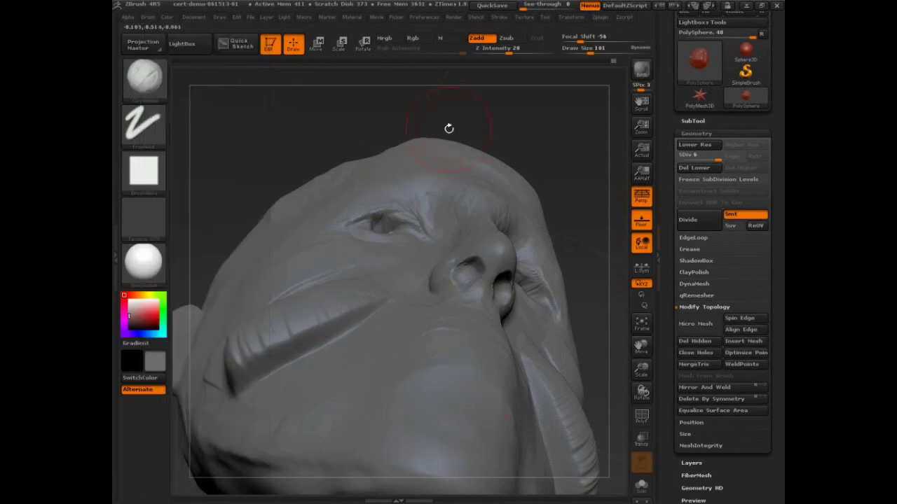
drag(449, 128, 598, 162)
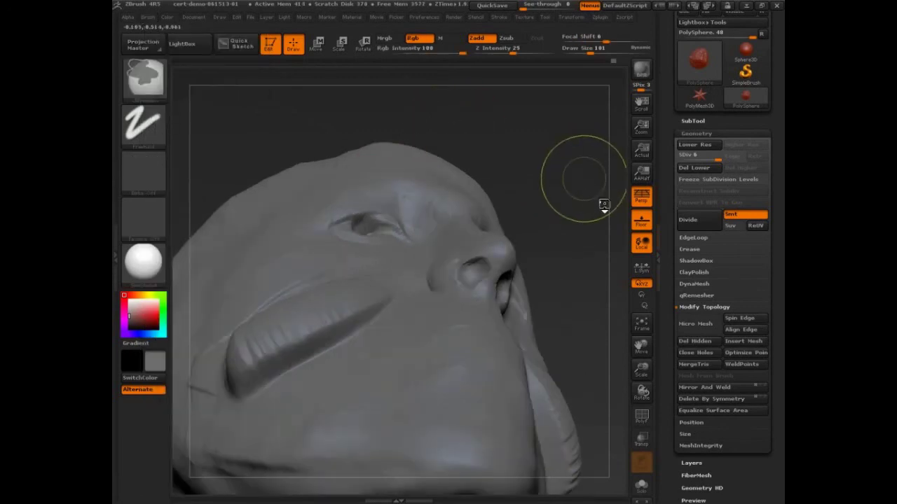
drag(601, 201, 584, 256)
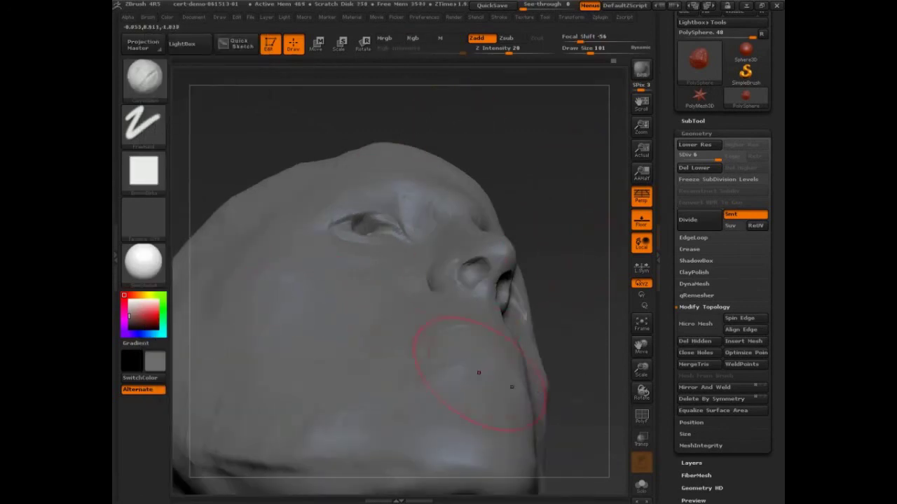
key(ctrl+shift)
mouse_move(221, 334)
mouse_down()
mouse_move(323, 274)
mouse_move(369, 259)
mouse_up()
mouse_move(242, 321)
ctrl+shift+mouse_down()
mouse_move(291, 287)
mouse_move(401, 254)
ctrl+shift+mouse_up()
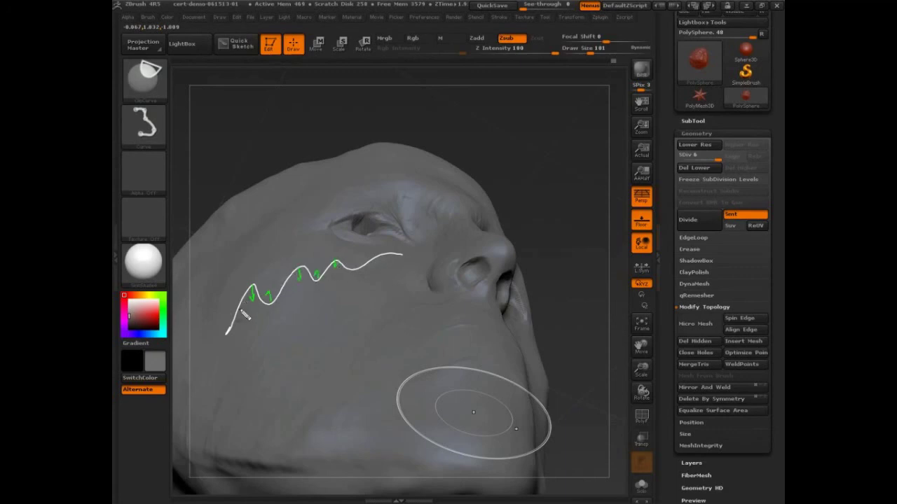
mouse_move(225, 317)
mouse_down()
mouse_move(312, 277)
mouse_move(436, 255)
mouse_up()
mouse_move(229, 256)
mouse_down()
mouse_move(340, 208)
mouse_move(448, 181)
mouse_up()
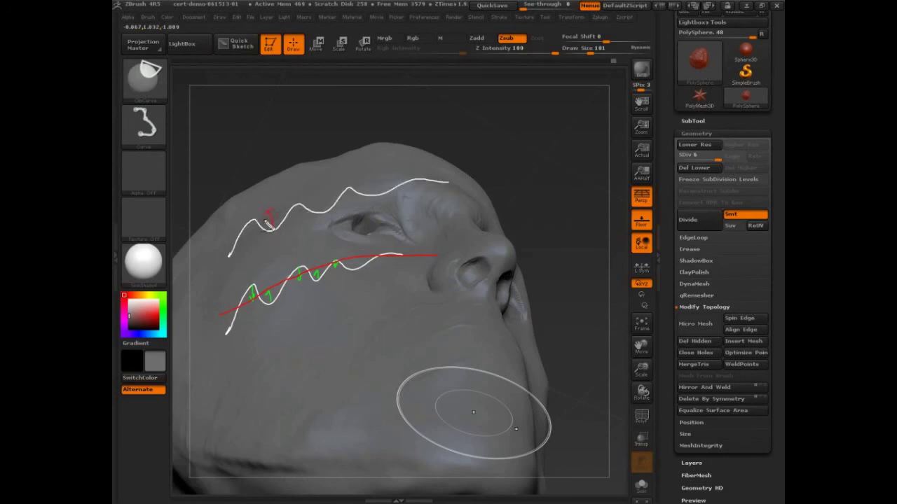
drag(225, 230, 459, 168)
mouse_move(324, 211)
mouse_down()
mouse_move(325, 193)
mouse_move(370, 184)
mouse_up()
click(372, 186)
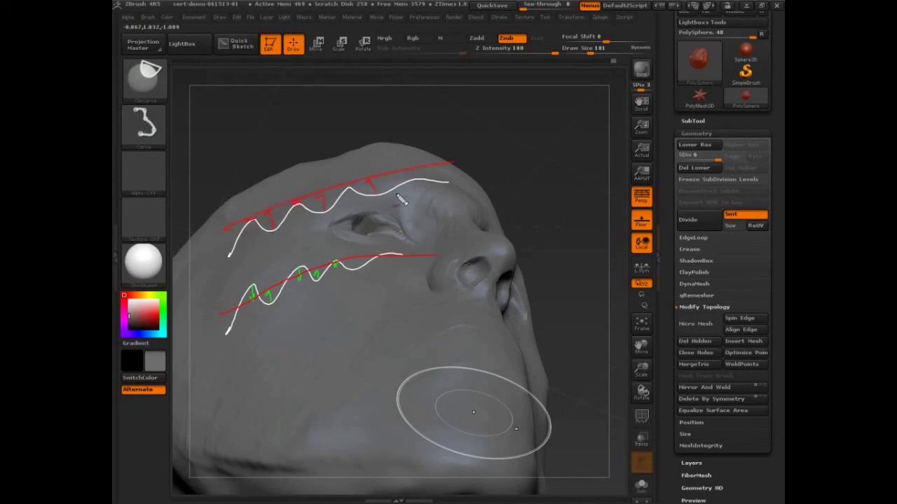
drag(489, 32, 491, 32)
drag(351, 191, 353, 208)
drag(349, 201, 360, 201)
drag(295, 209, 298, 223)
mouse_move(293, 218)
mouse_down()
mouse_move(304, 218)
mouse_move(251, 241)
mouse_up()
drag(245, 235, 257, 236)
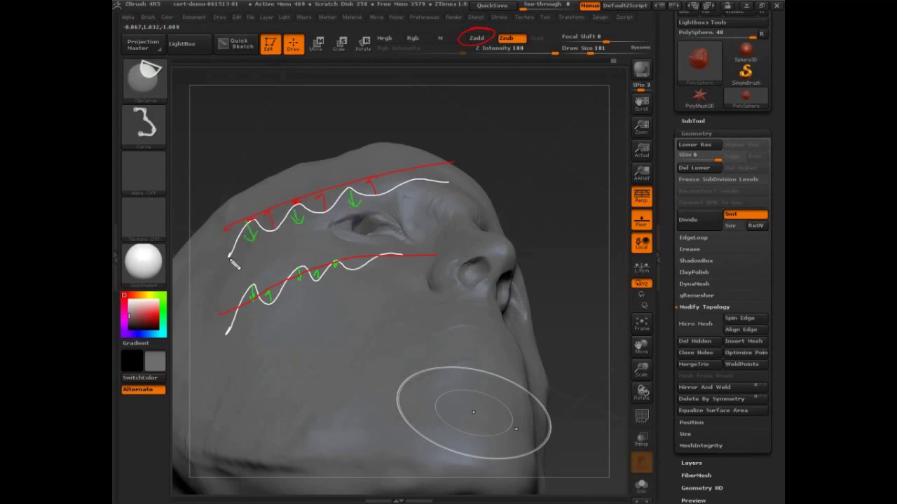
drag(219, 262, 487, 195)
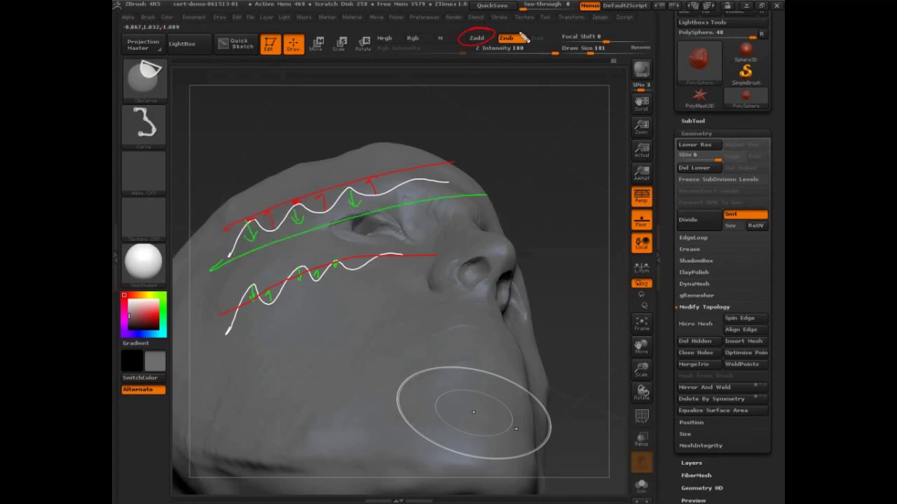
mouse_move(522, 32)
mouse_down()
mouse_move(541, 44)
mouse_move(534, 49)
mouse_up()
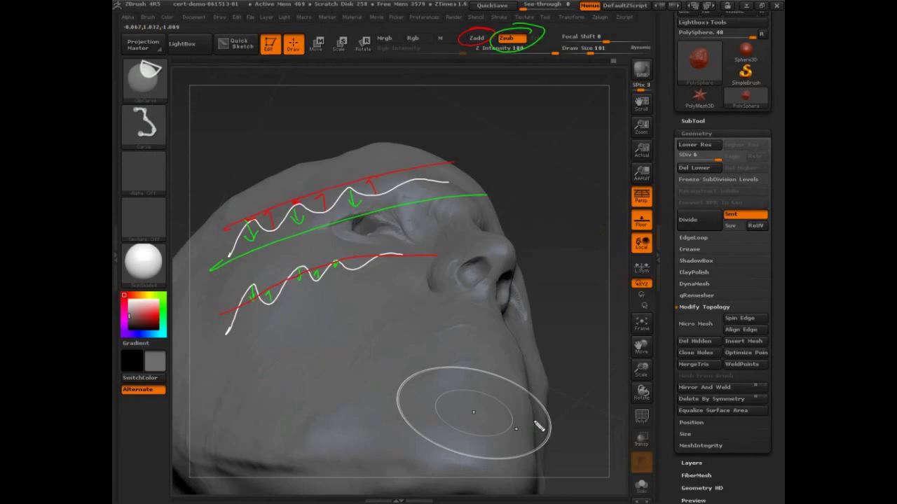